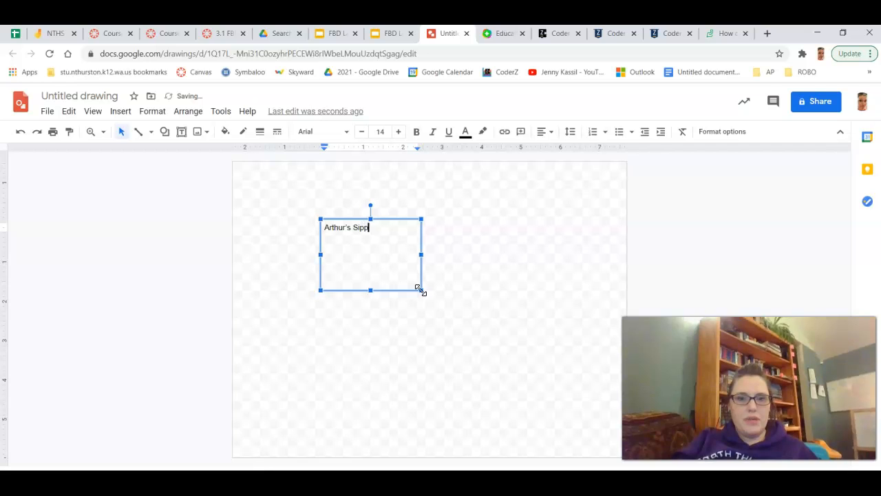
Step: Format all of the sippy cup text in the text box as bold at font size 32
key(ctrl+a)
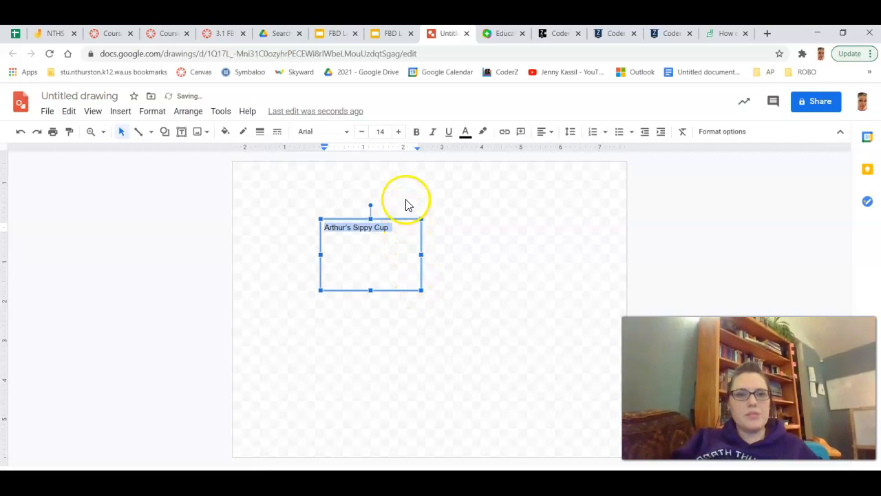
click(385, 131)
text(24)
key(Return)
click(385, 131)
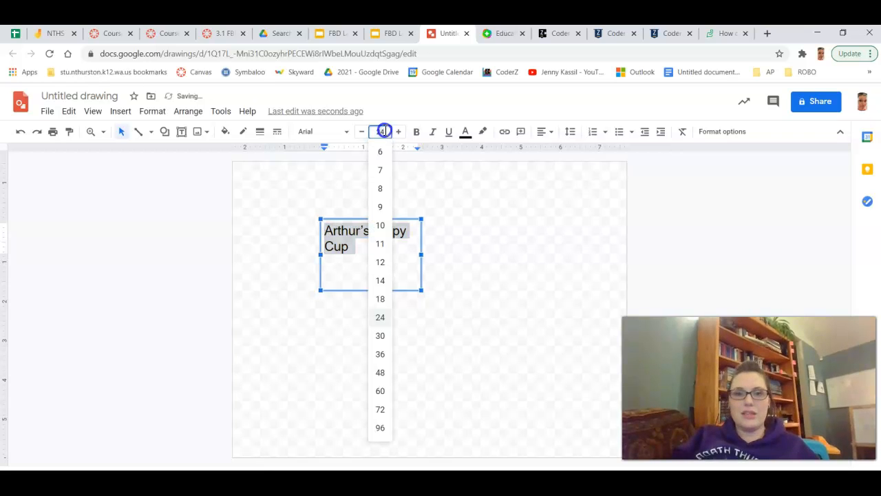
text(32)
key(Return)
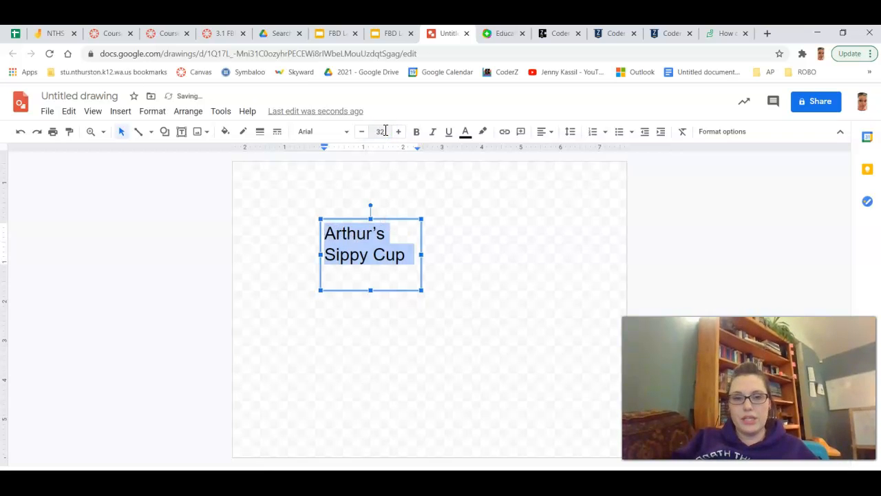
key(ctrl+b)
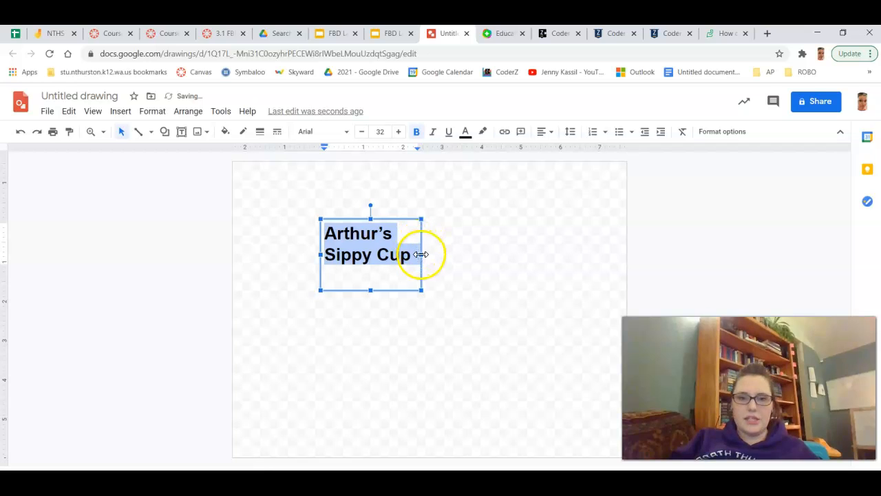
Step: Narrow the sippy cup text box so its text wraps onto three lines, and centre the text horizontally
drag(421, 254, 401, 255)
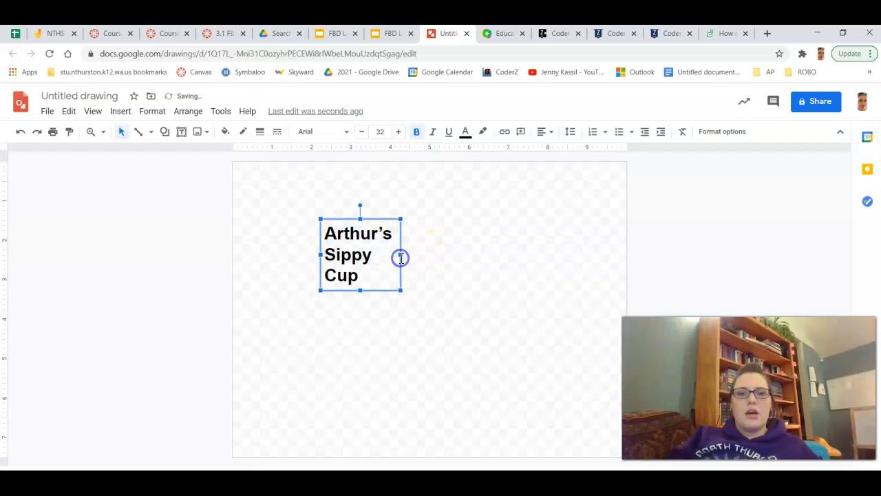
click(545, 133)
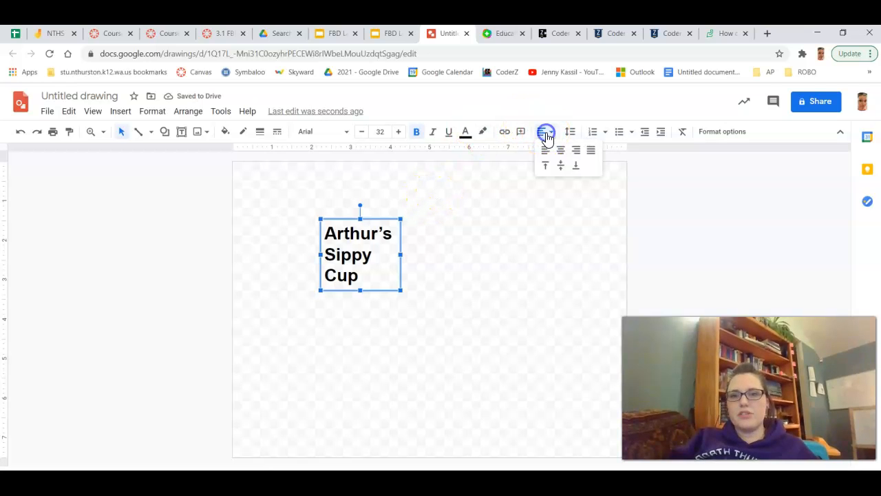
click(560, 150)
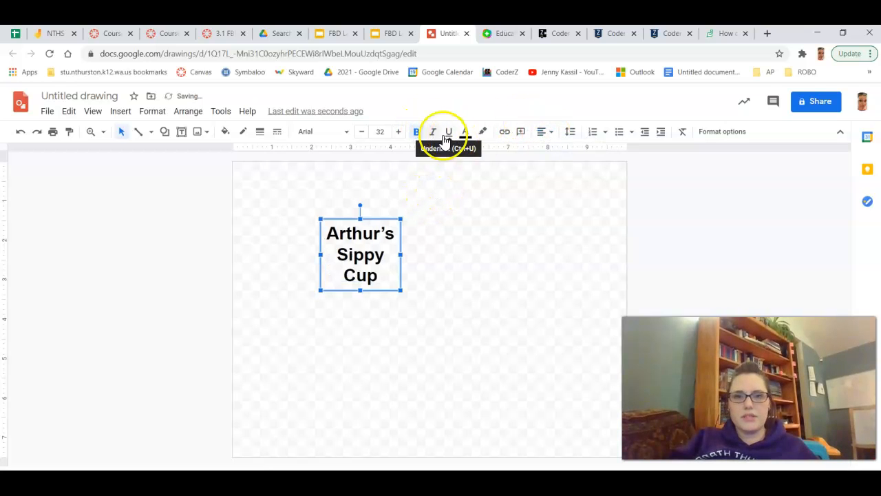
Step: Give the sippy cup text box a 4px green border
click(257, 131)
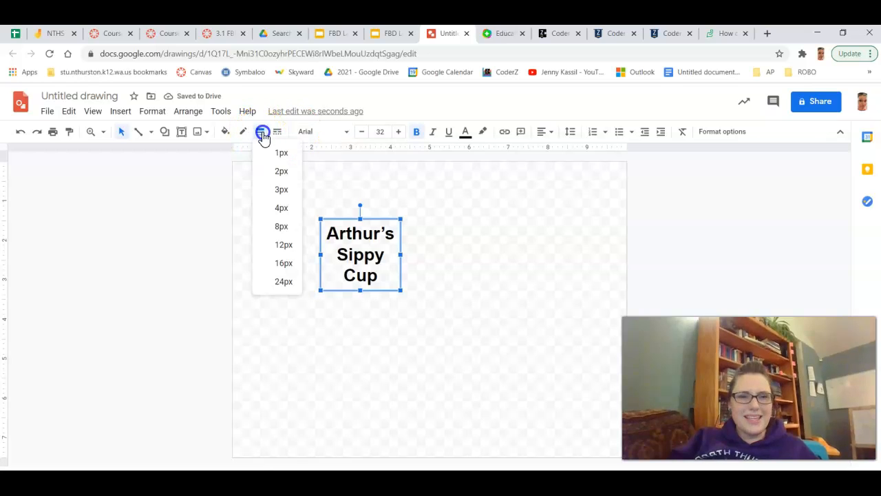
click(282, 209)
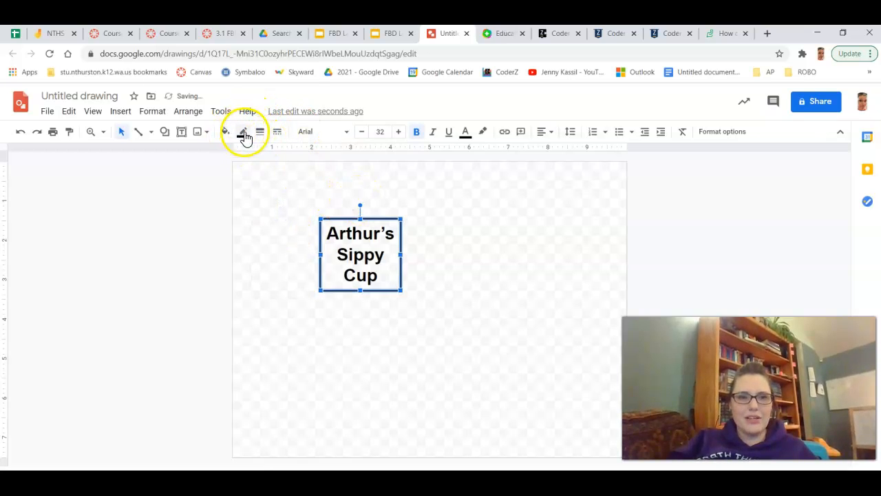
click(243, 132)
click(302, 188)
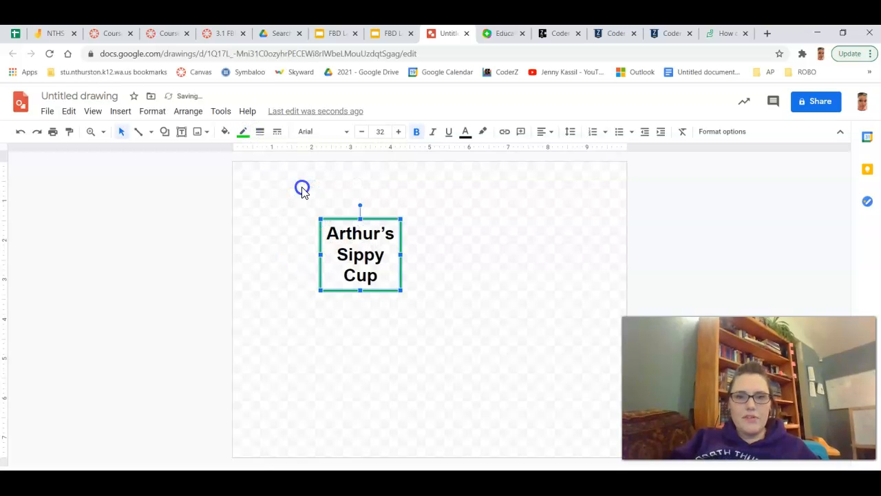
click(417, 257)
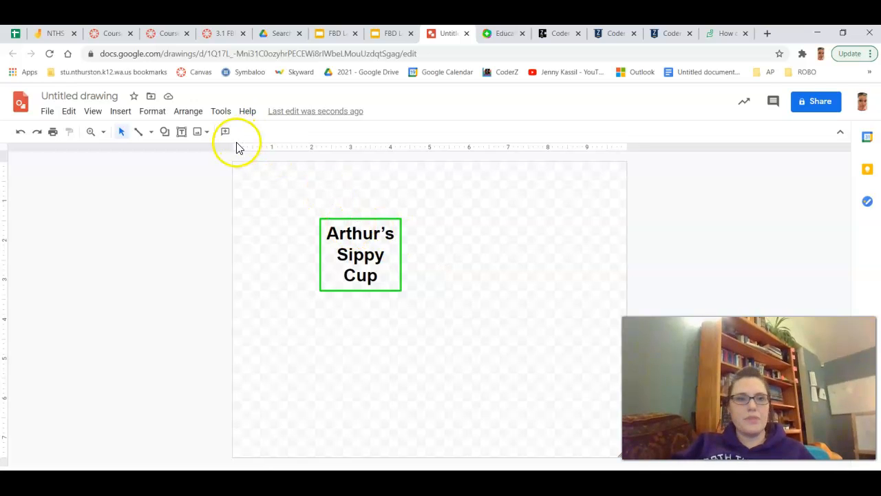
Step: Draw an arrow pointing straight down from the bottom centre of the sippy cup box
click(151, 132)
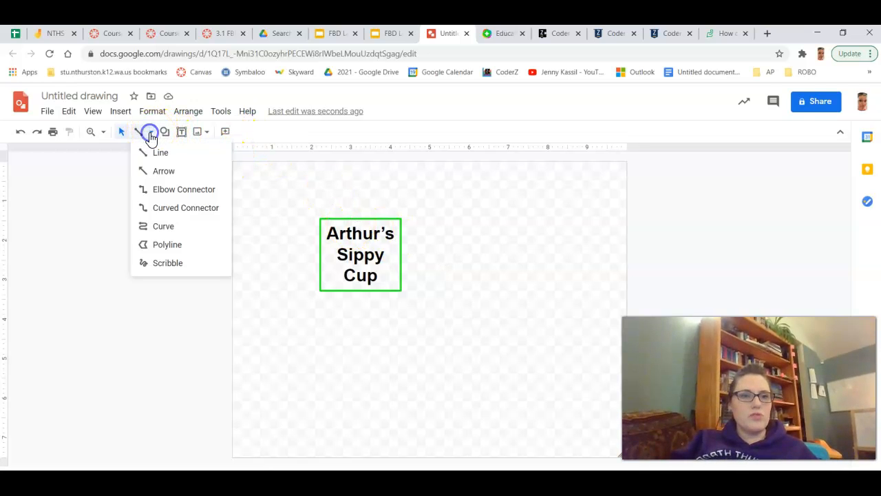
click(165, 171)
drag(360, 292, 361, 336)
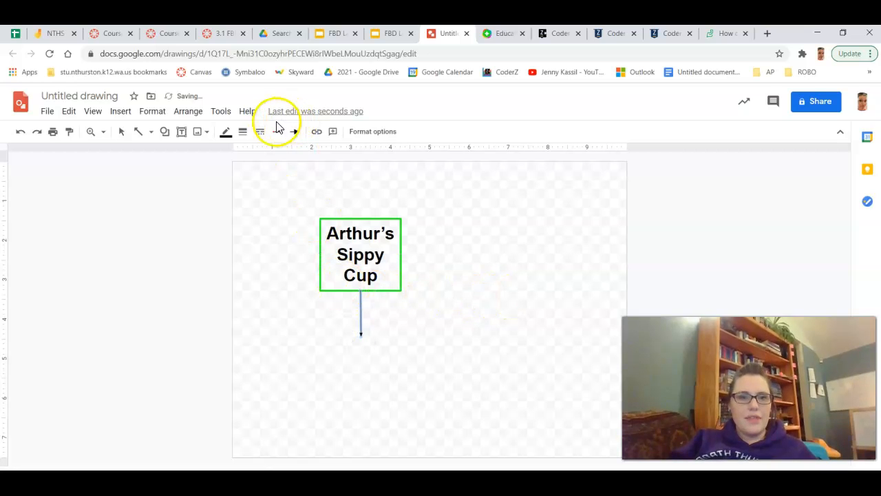
Step: Try line weights of 4px and 12px on the downward arrow
click(243, 133)
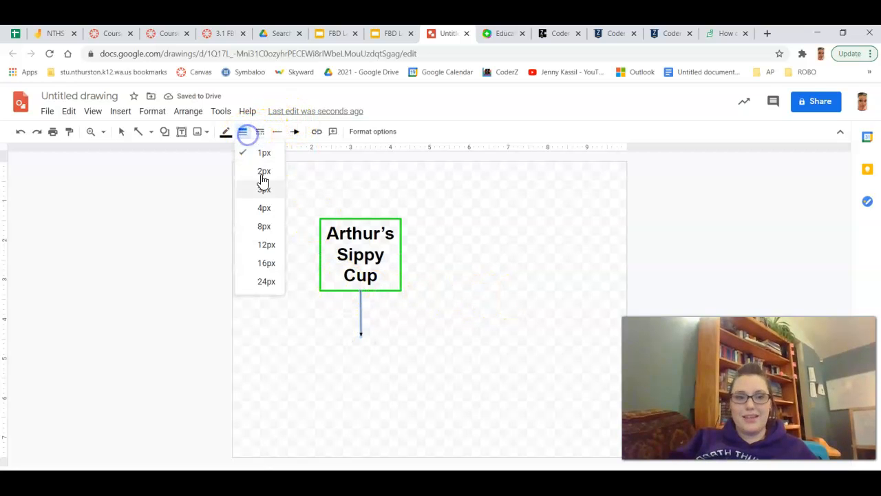
click(266, 209)
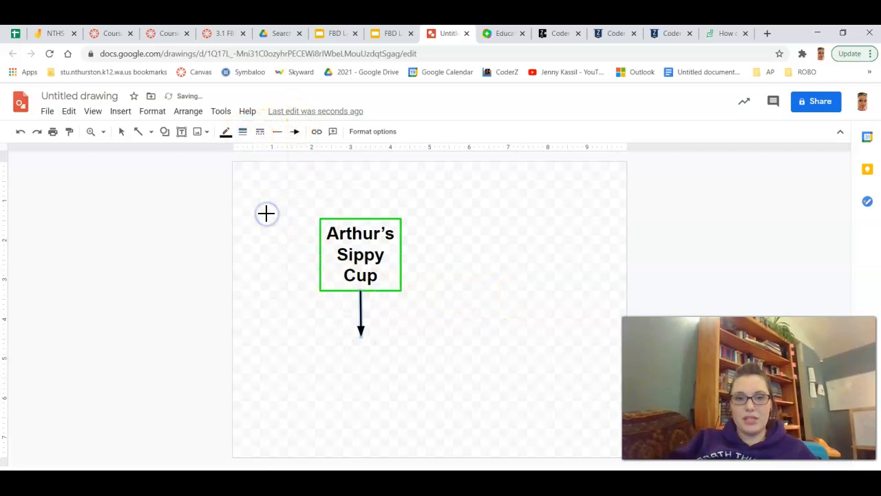
click(242, 132)
click(274, 246)
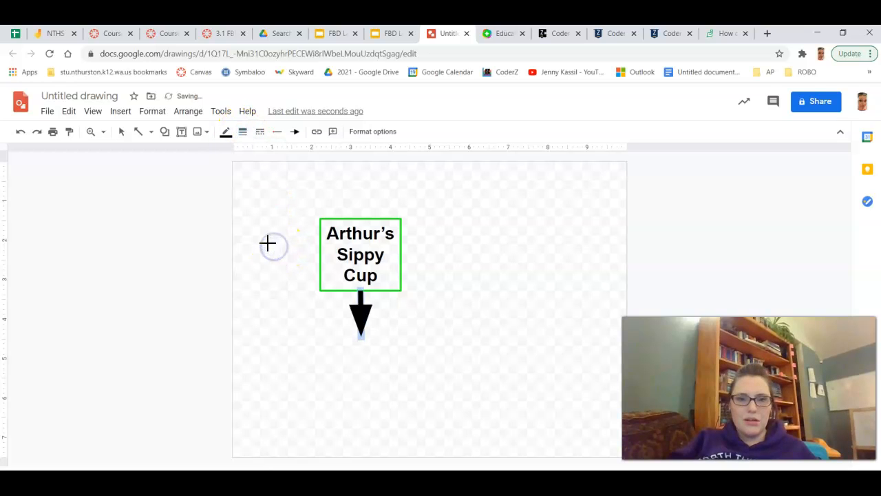
Step: Set the downward arrow's line weight to 8px
click(244, 134)
click(267, 224)
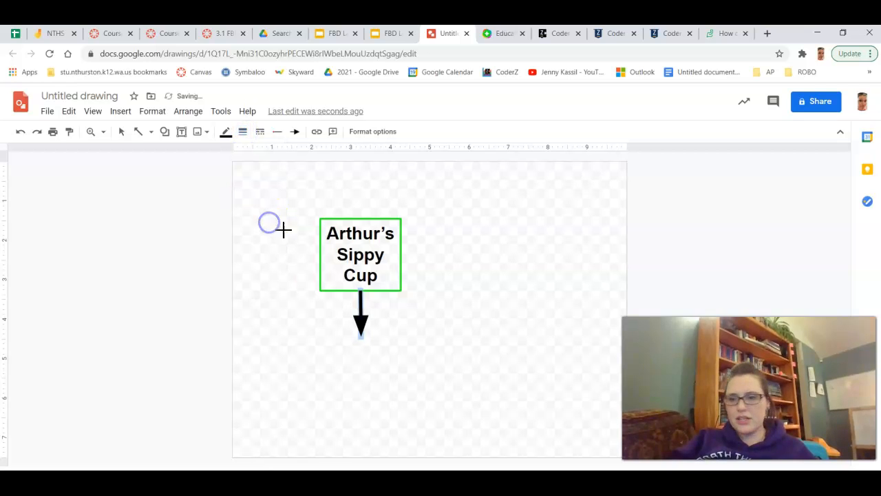
click(375, 287)
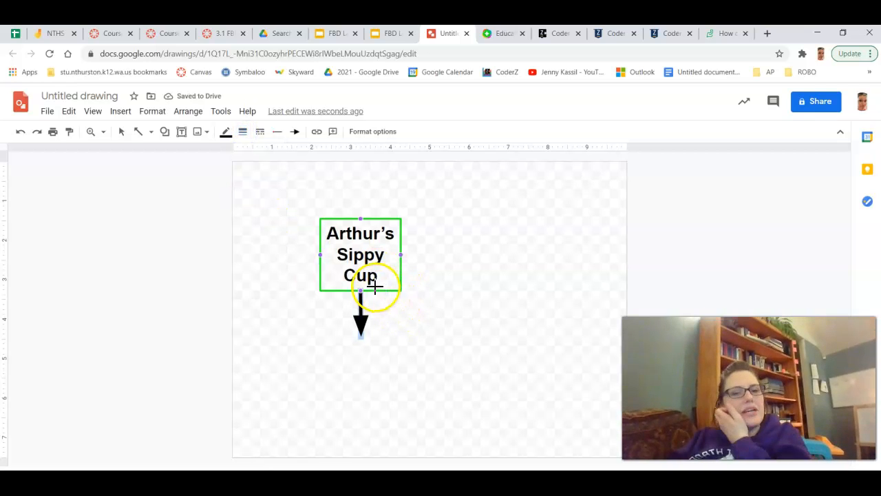
Step: Add a text box beside the downward arrow reading F with subscript g, in bold at font size 33
click(181, 131)
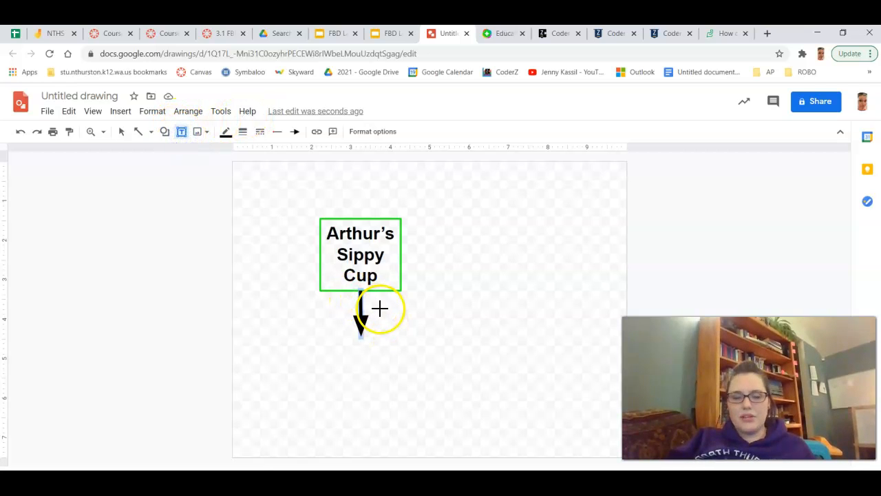
drag(378, 310, 463, 339)
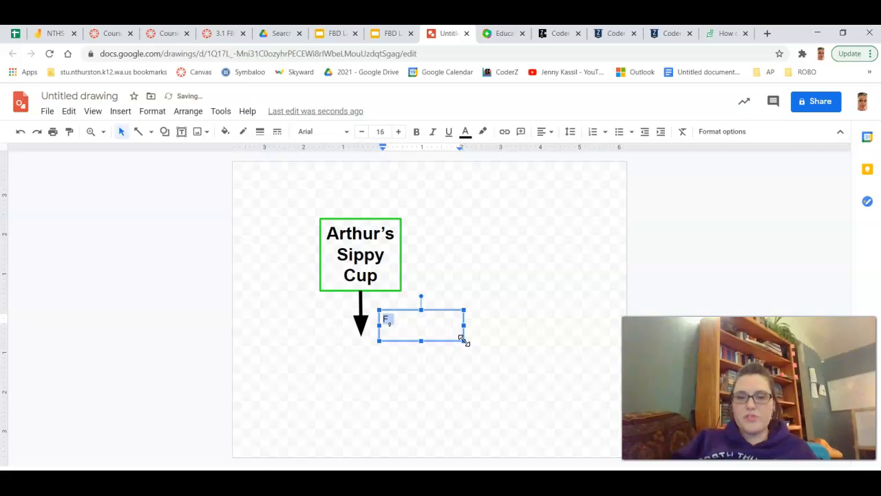
key(ctrl+shift+period)
key(ctrl+shift+period)
key(ctrl+shift+period)
key(ctrl+shift+period)
key(ctrl+shift+period)
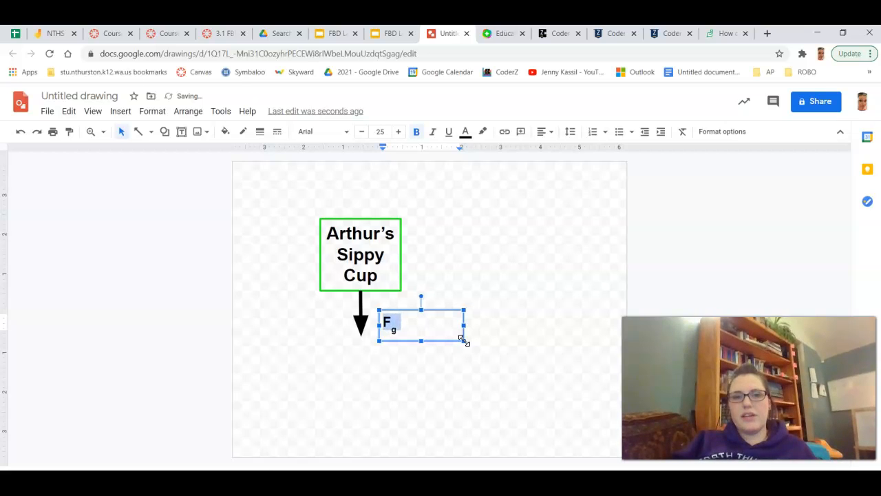
key(ctrl+shift+period)
key(ctrl+shift+period)
key(ctrl+shift+period)
key(ctrl+shift+period)
key(ctrl+shift+period)
key(ctrl+shift+period)
key(ctrl+shift+period)
key(ctrl+shift+period)
key(ctrl+shift+period)
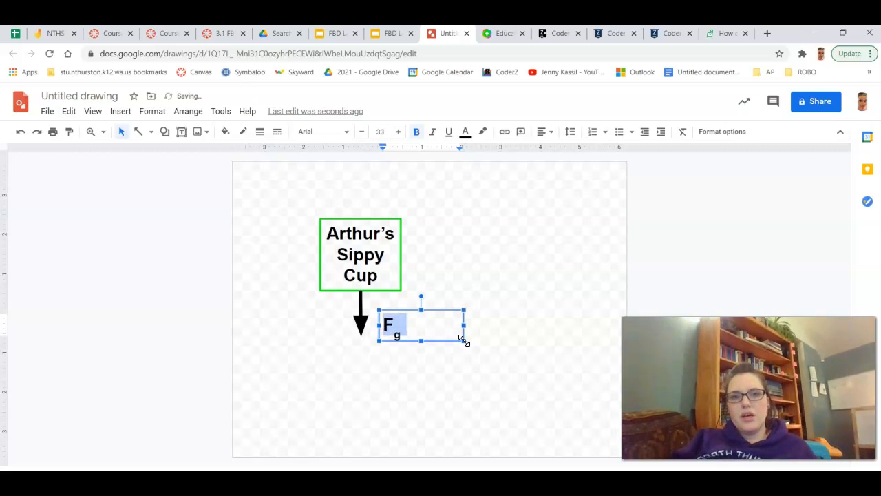
click(495, 401)
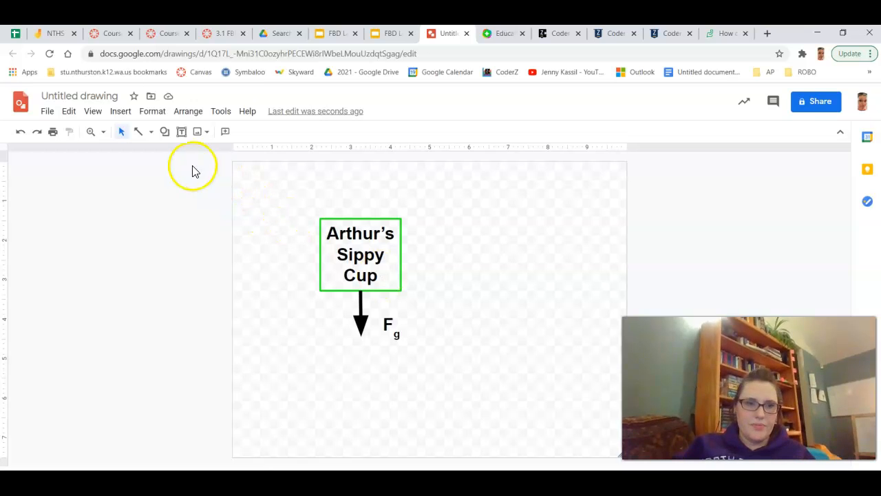
Step: Draw an arrow pointing straight up from the top centre of the sippy cup box with an 8px line weight
click(137, 138)
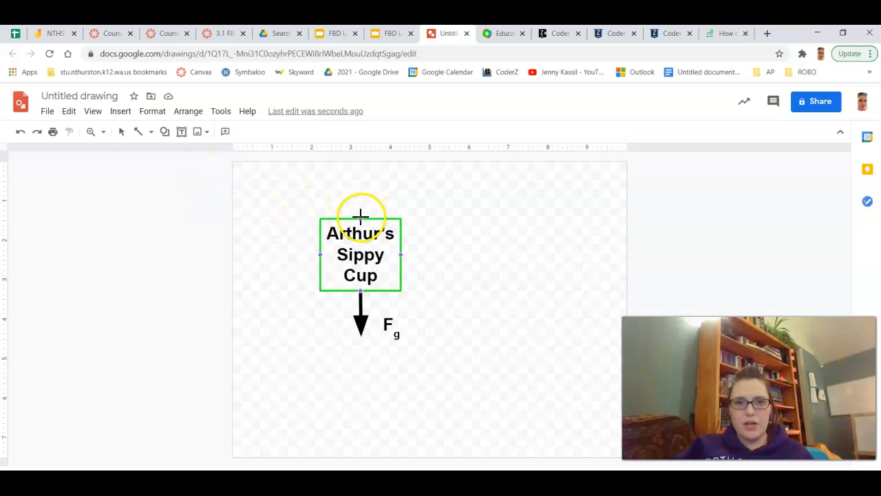
drag(360, 216, 360, 182)
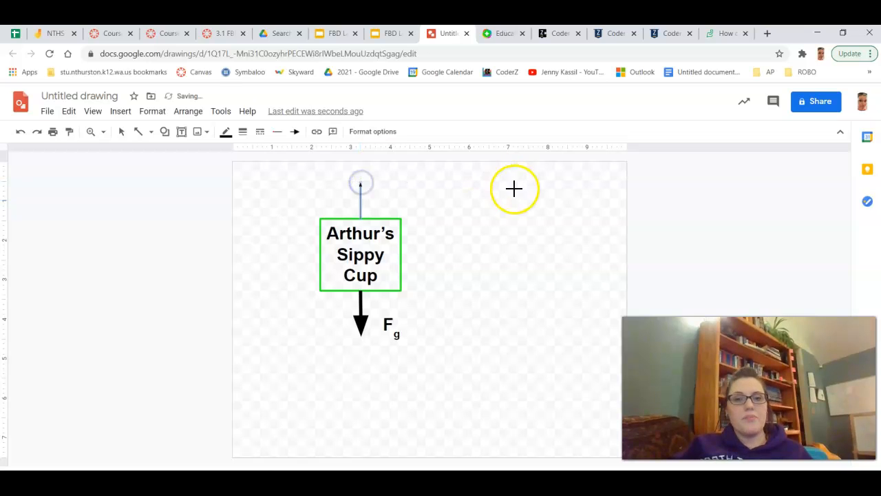
click(243, 133)
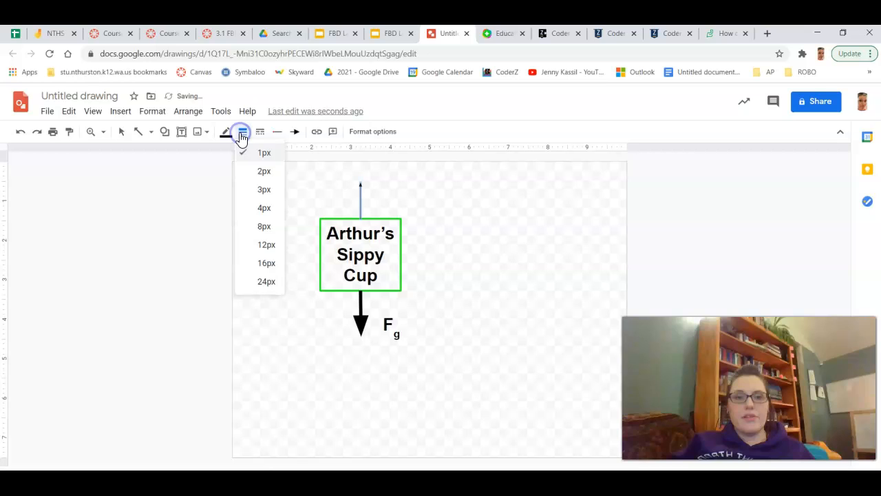
click(269, 222)
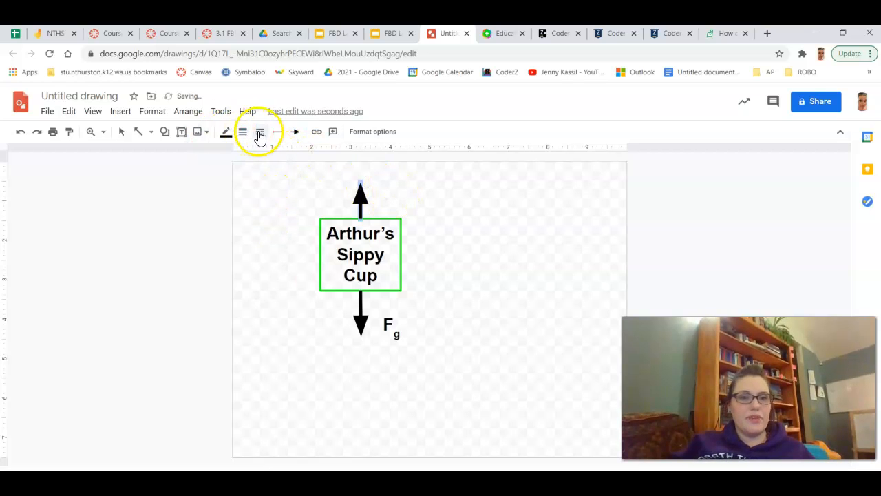
Step: Add a text box beside the upward arrow reading F with the subscript "baby teeth"
click(182, 134)
click(379, 182)
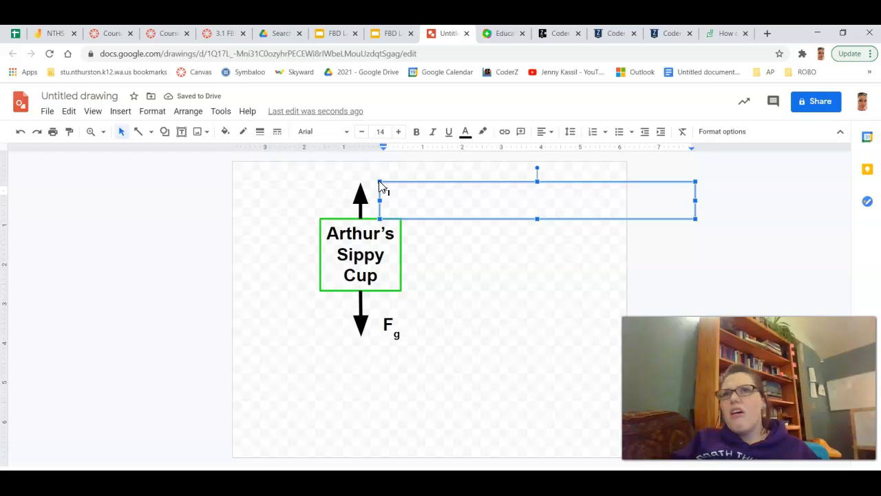
text(baby teet)
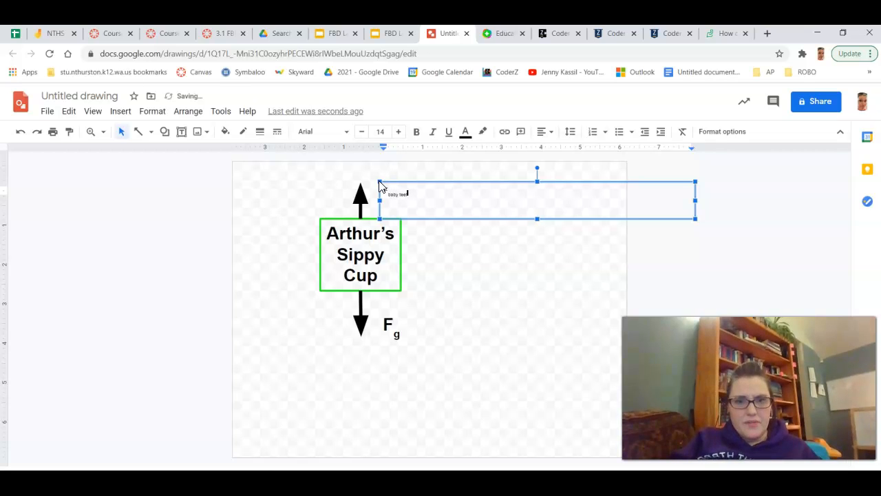
text(h)
Step: Enlarge the whole "baby teeth" force label to about the size of the gravity label and make it bold
key(ctrl+a)
key(ctrl+shift+period)
key(ctrl+shift+period)
key(ctrl+shift+period)
key(ctrl+shift+period)
key(ctrl+shift+period)
key(ctrl+shift+period)
key(ctrl+shift+period)
key(ctrl+shift+period)
key(ctrl+shift+period)
key(ctrl+shift+period)
key(ctrl+shift+period)
key(ctrl+shift+period)
key(ctrl+shift+period)
key(ctrl+shift+period)
key(ctrl+shift+period)
key(ctrl+shift+period)
key(ctrl+shift+period)
key(ctrl+shift+period)
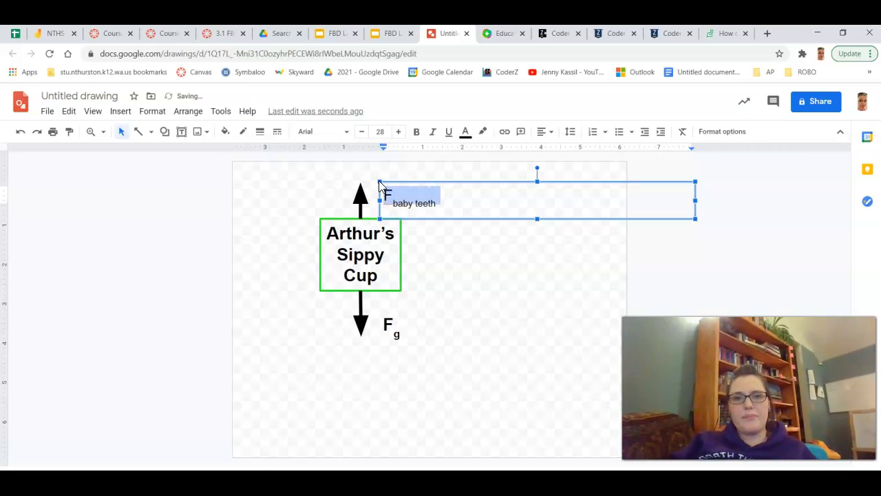
key(ctrl+b)
click(472, 232)
click(399, 196)
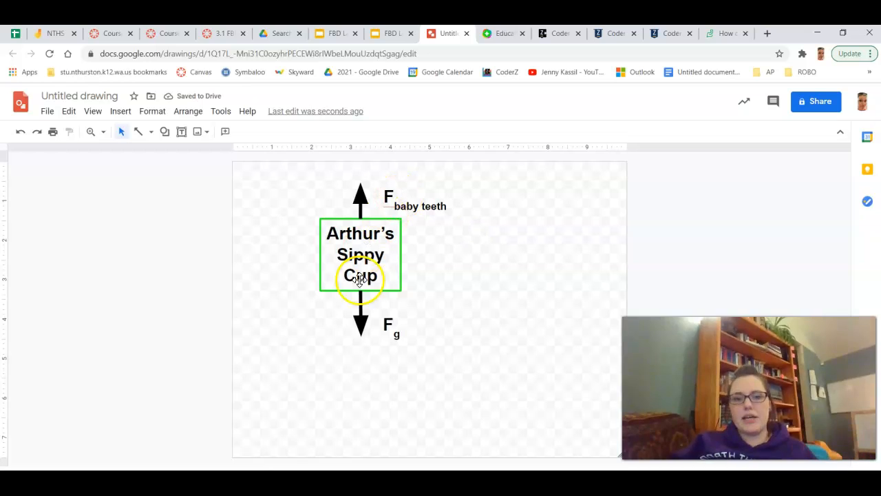
Step: Lengthen the downward gravity arrow by extending its tip, keeping the arrow vertical
click(364, 322)
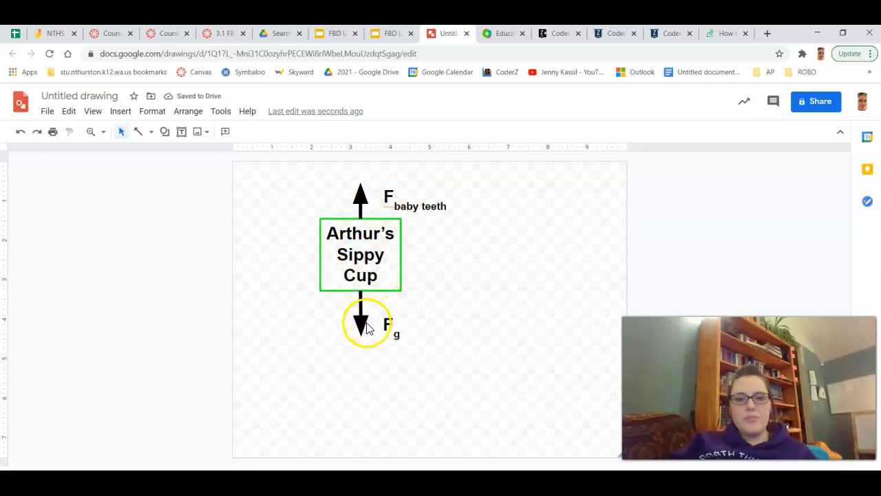
drag(360, 337, 362, 350)
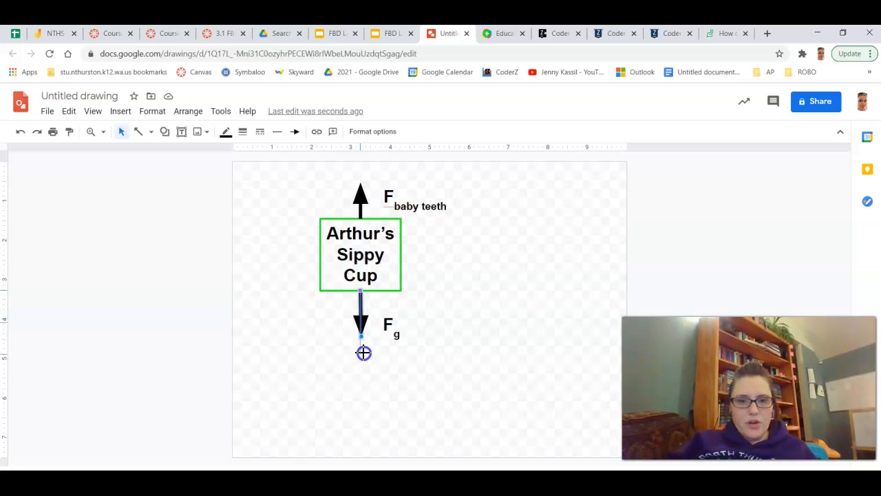
drag(364, 353, 360, 354)
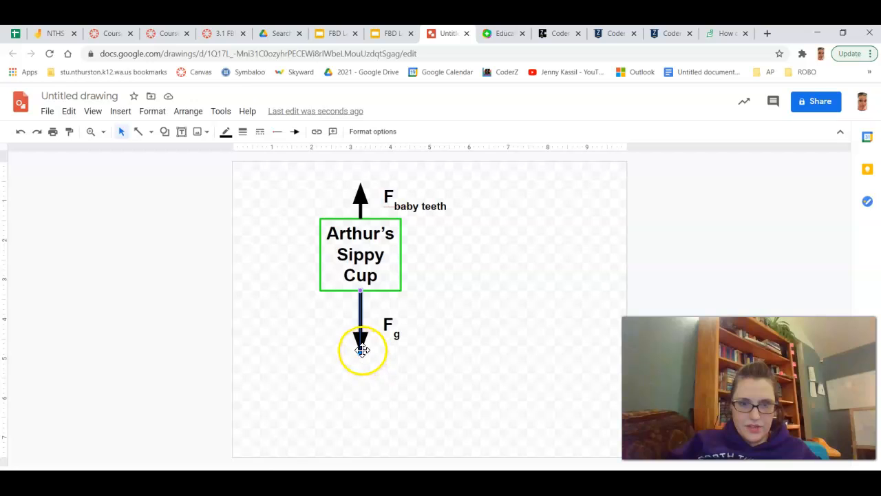
drag(361, 353, 361, 352)
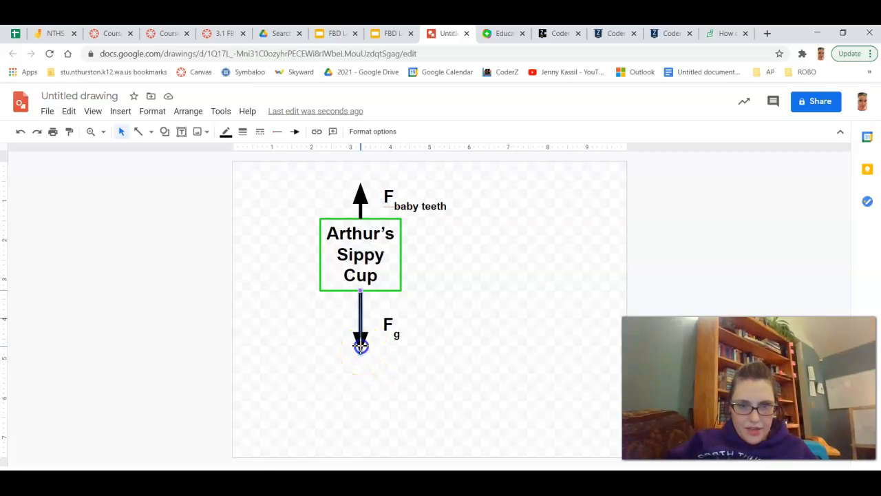
Step: Lengthen the downward gravity arrow slightly by extending its tip, and move its F g label down and closer to the arrow
drag(361, 342, 362, 343)
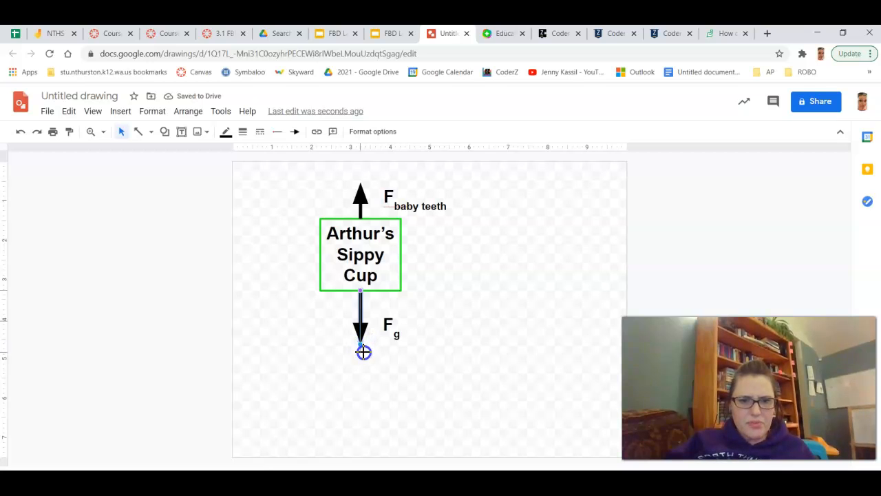
drag(364, 354, 362, 353)
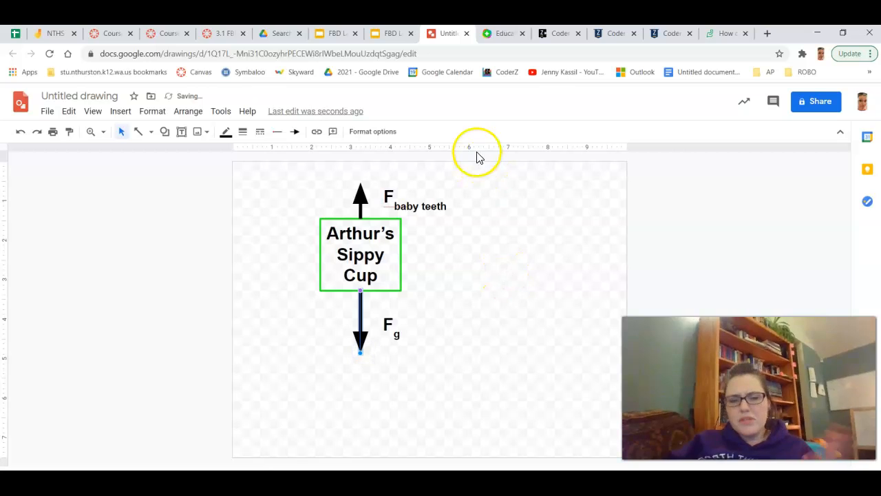
click(390, 318)
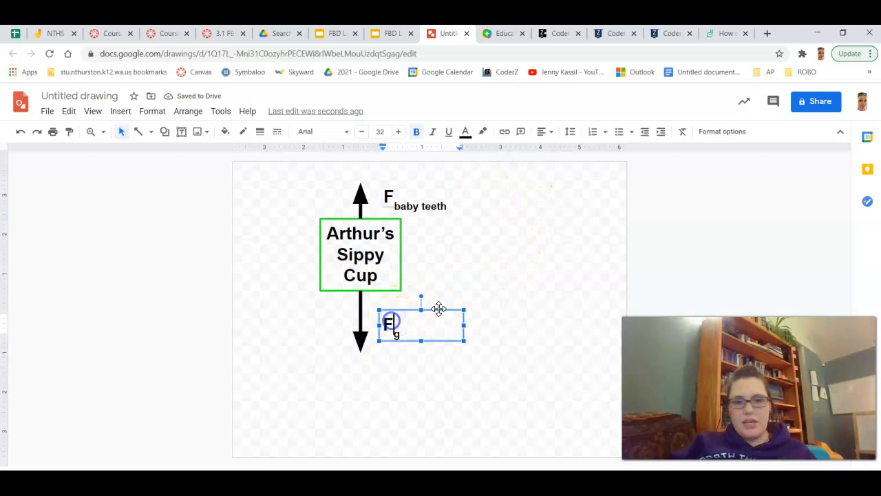
drag(429, 340, 427, 347)
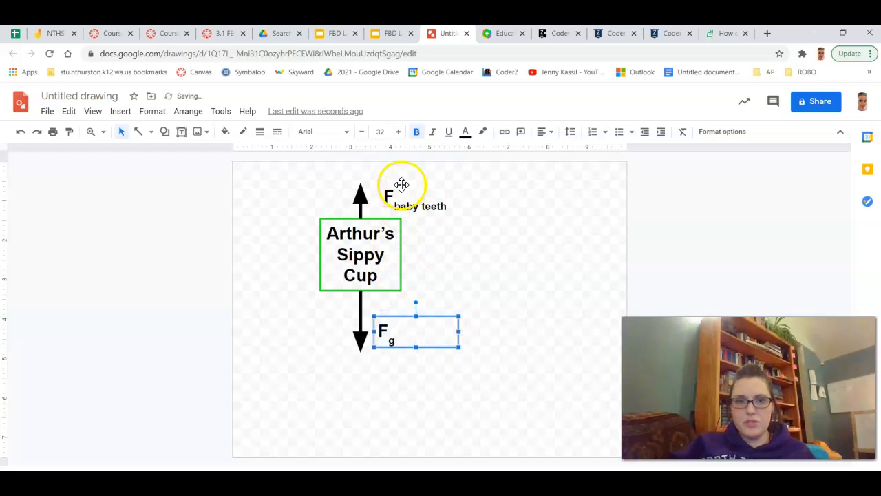
Step: Lengthen the upward arrow slightly by extending its tip, keeping the arrow vertical
click(363, 199)
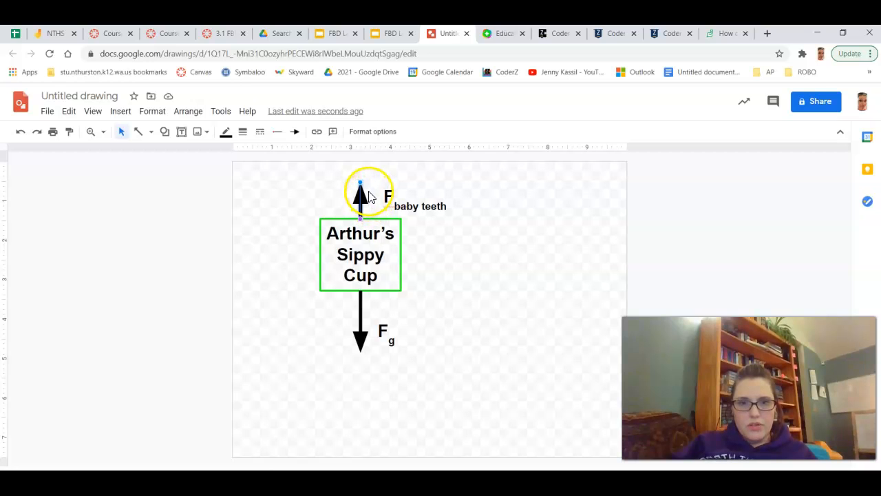
drag(361, 181, 361, 181)
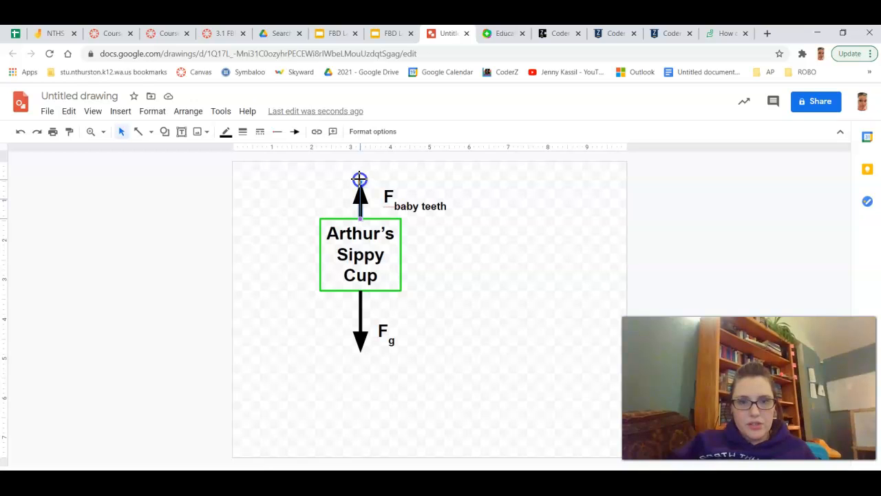
drag(360, 179, 359, 180)
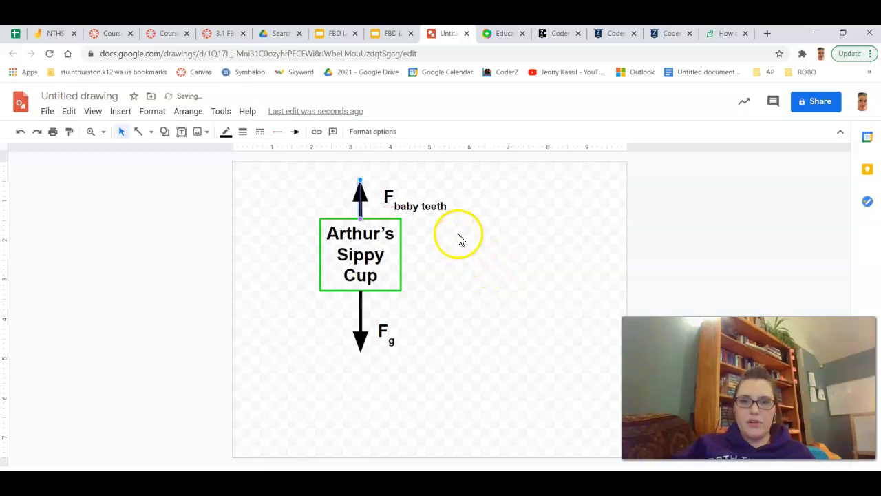
Step: Narrow the "baby teeth" label's text box to fit its text and shift the label to the left side of the upward arrow
click(388, 187)
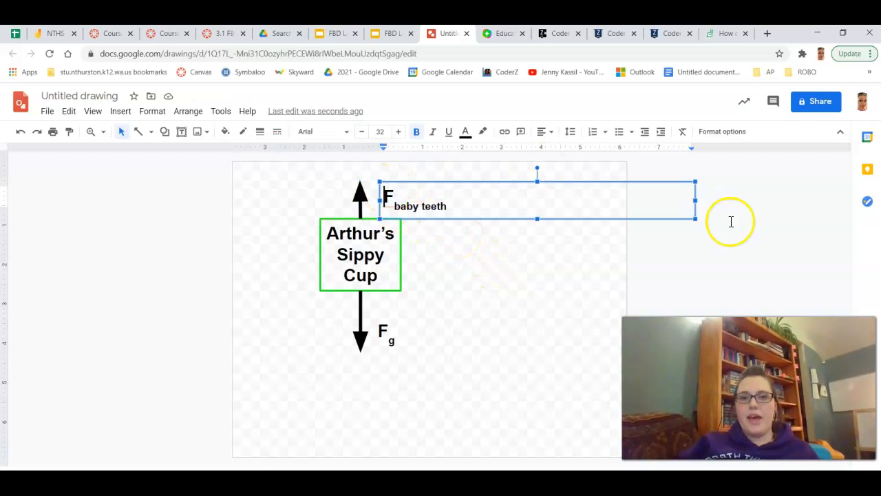
drag(695, 200, 462, 237)
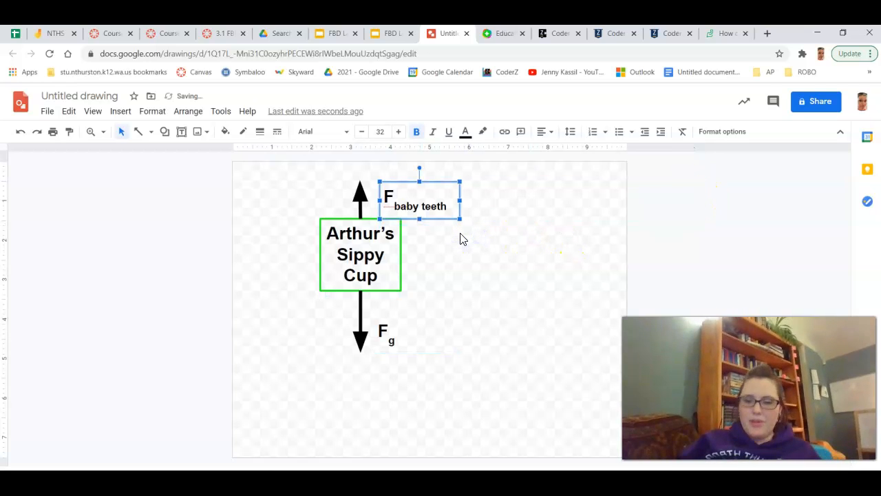
key(Left)
key(Left)
key(Left)
key(Left)
key(Left)
key(Left)
key(Left)
key(Left)
key(Left)
key(Left)
key(Left)
key(Left)
key(Left)
key(Left)
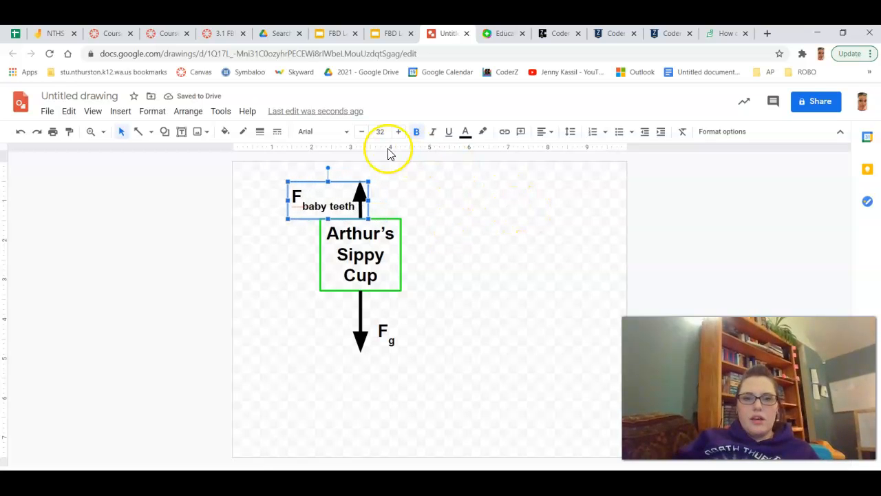
Step: Narrow the "baby teeth" text box further so its right edge ends at the upward arrow
click(360, 193)
click(359, 193)
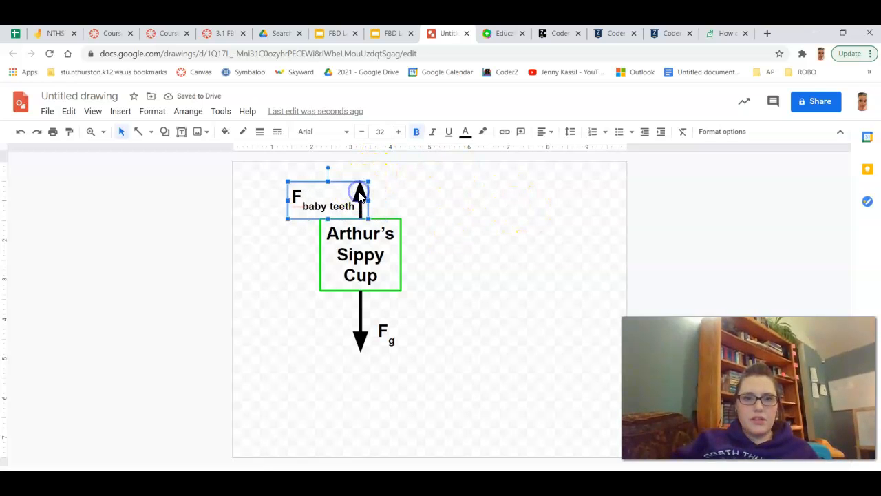
drag(369, 200, 359, 198)
click(367, 197)
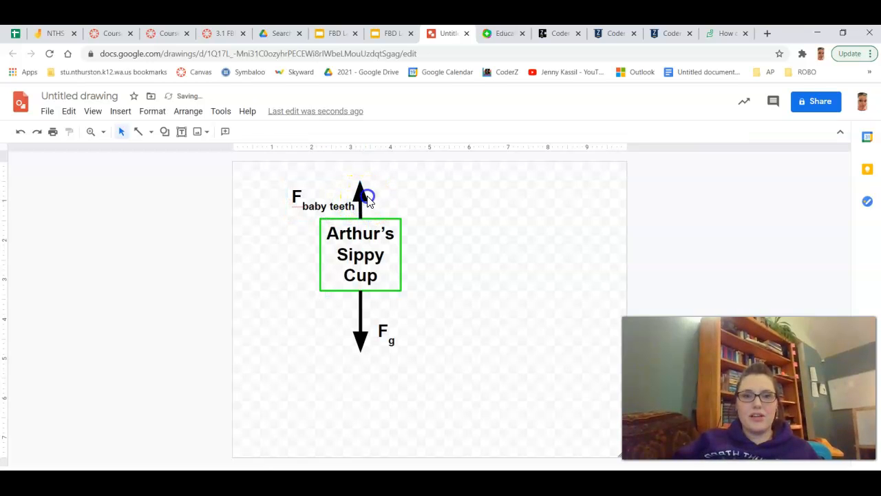
click(338, 194)
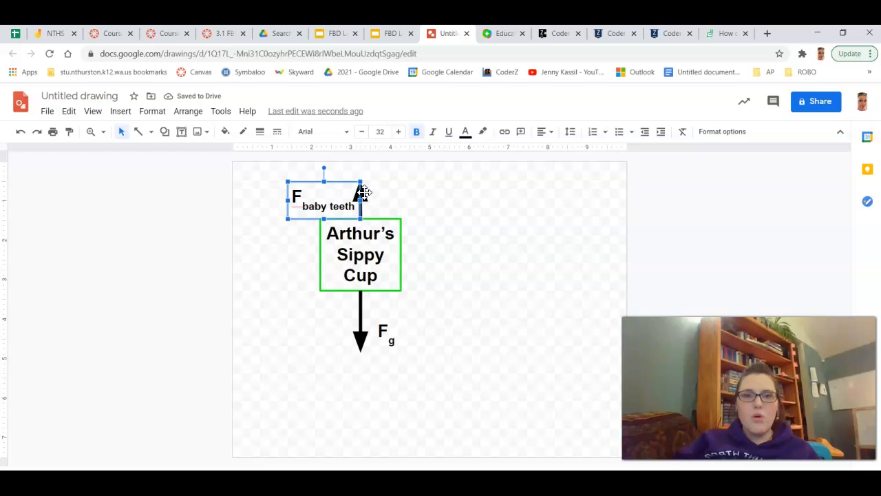
click(363, 192)
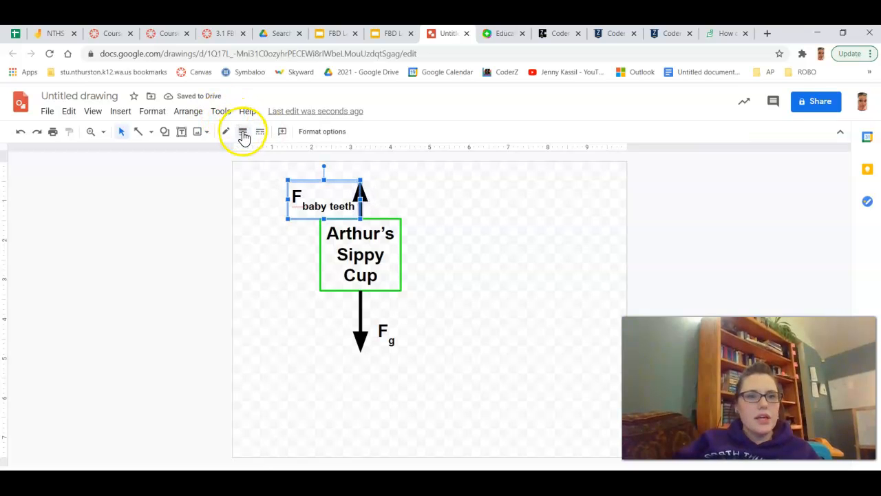
click(422, 196)
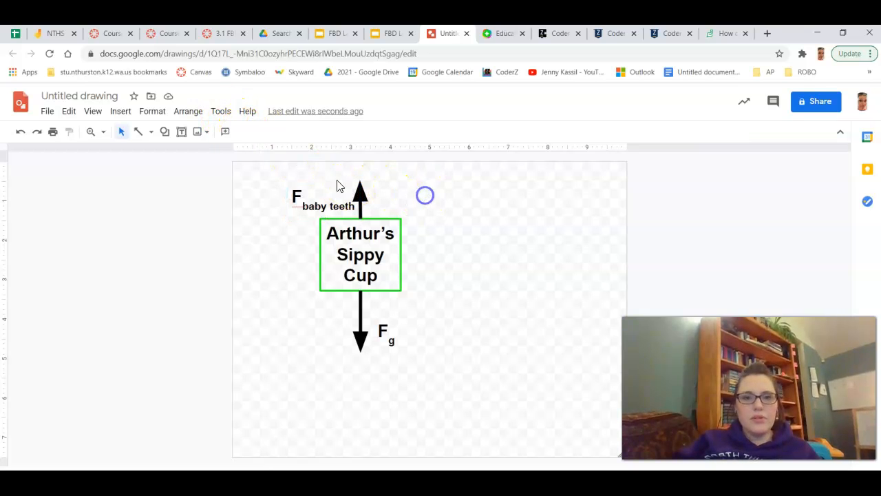
drag(275, 172, 386, 203)
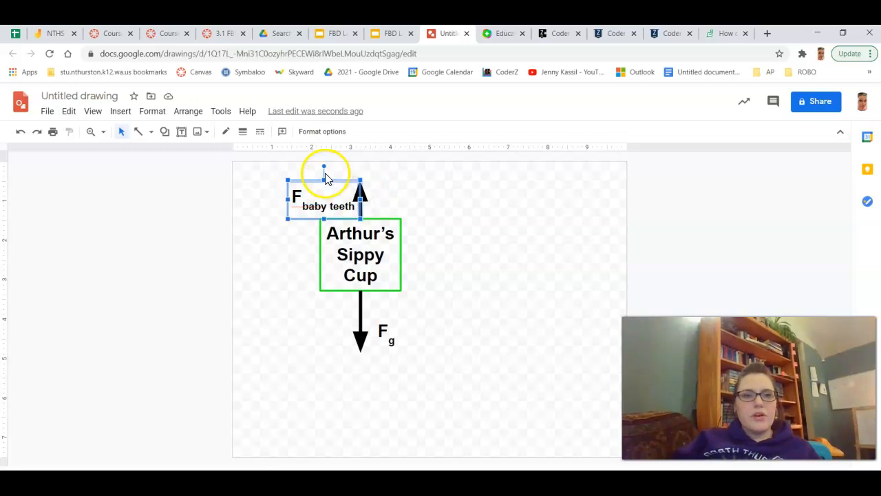
click(418, 169)
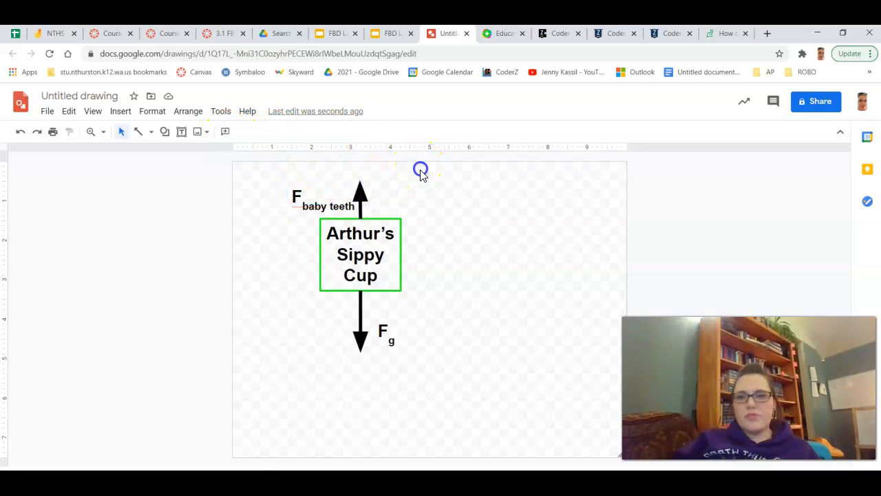
click(362, 193)
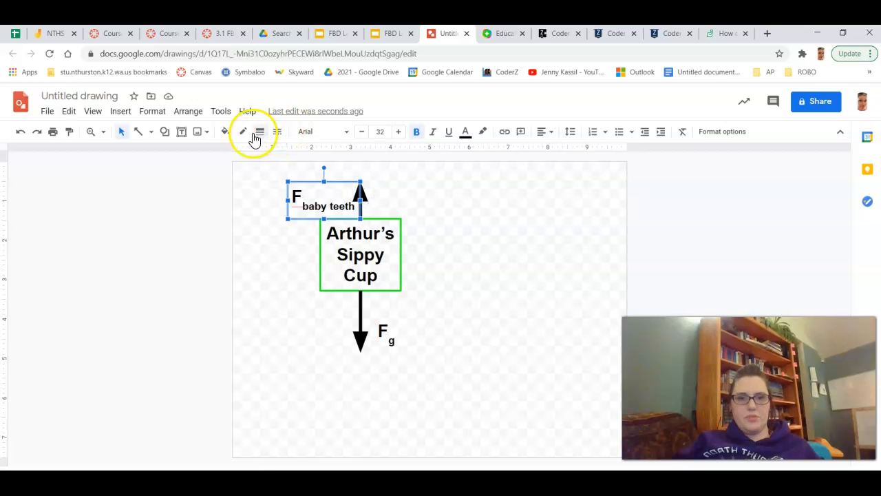
Step: Nudge the "baby teeth" label a little farther left until its text box clears the upward arrow
click(324, 193)
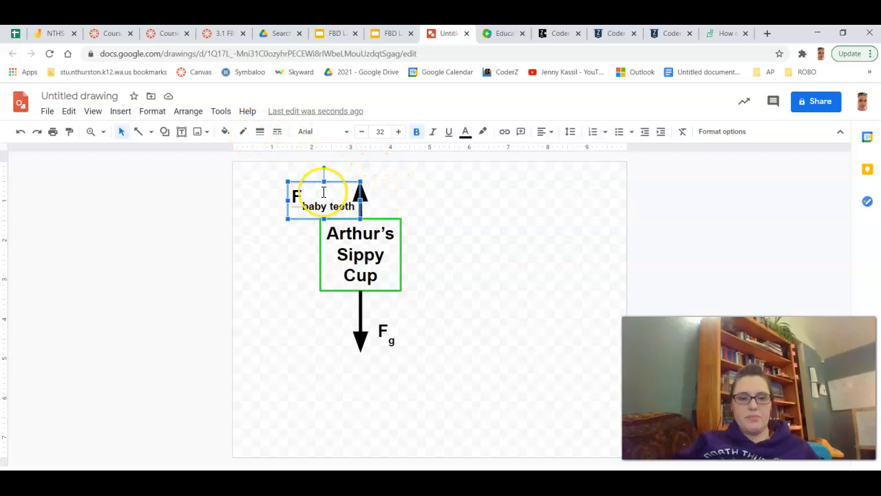
key(Left)
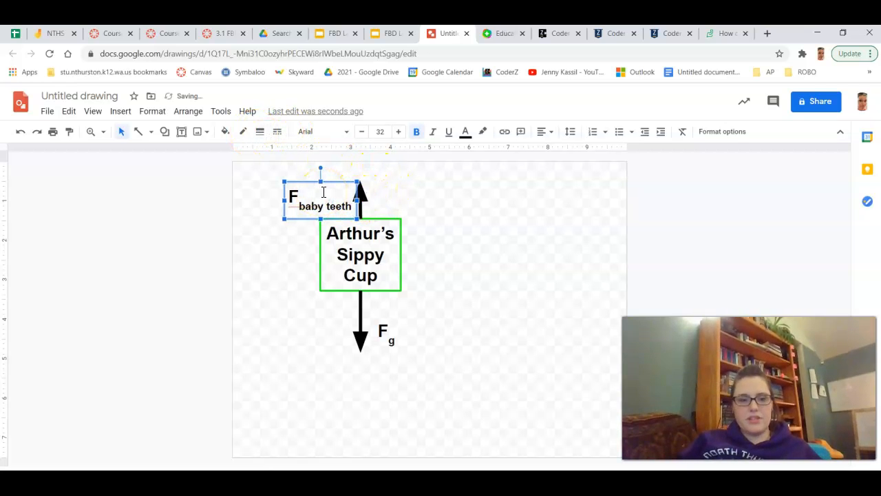
key(Escape)
click(323, 192)
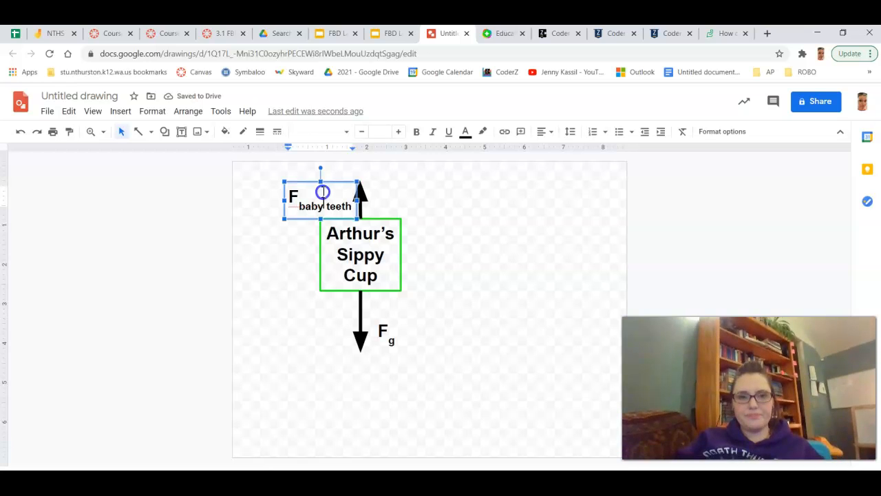
key(Left)
key(Left)
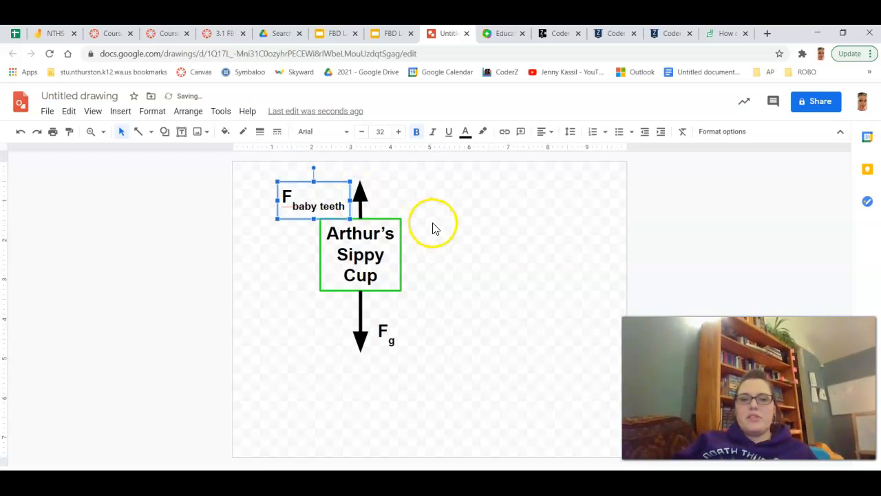
drag(350, 199, 360, 194)
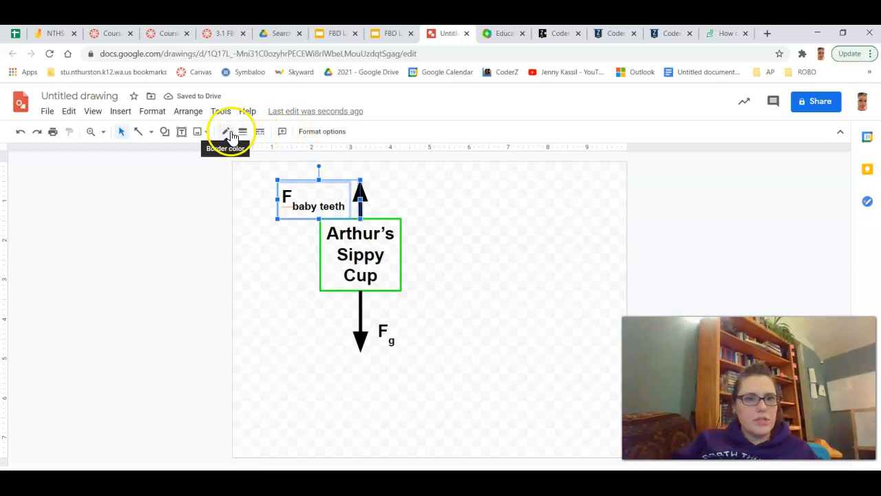
click(163, 113)
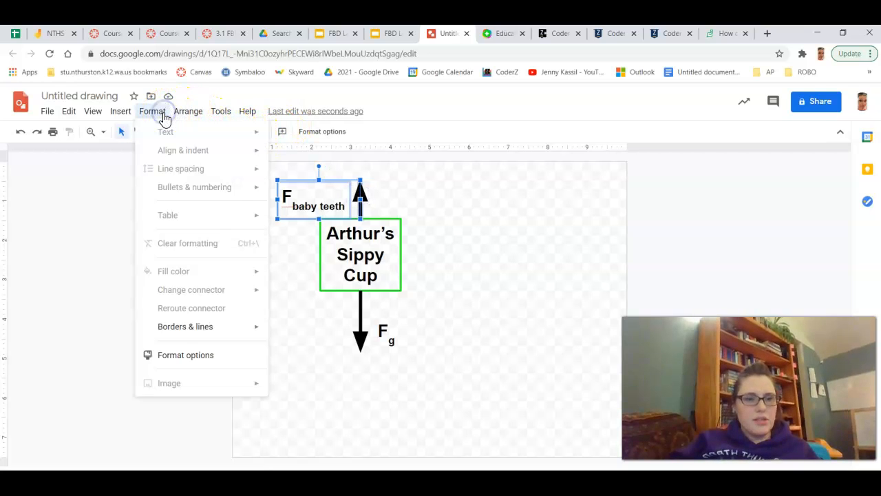
click(375, 180)
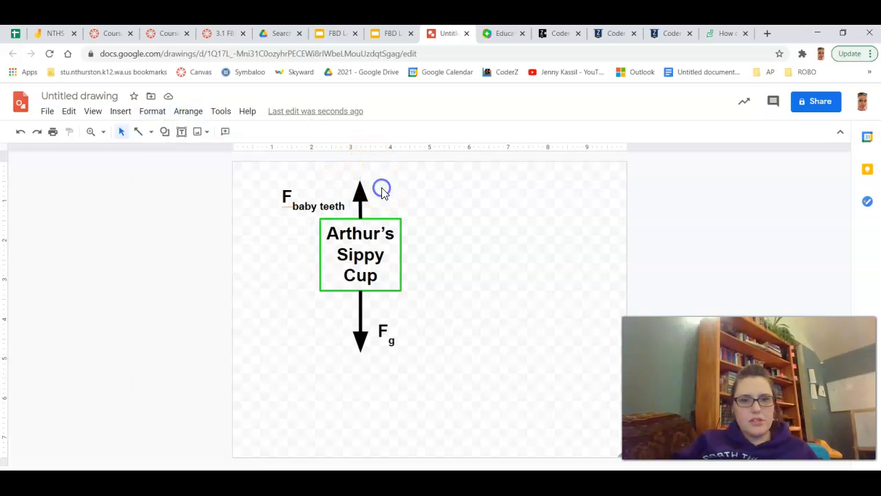
click(360, 194)
click(380, 182)
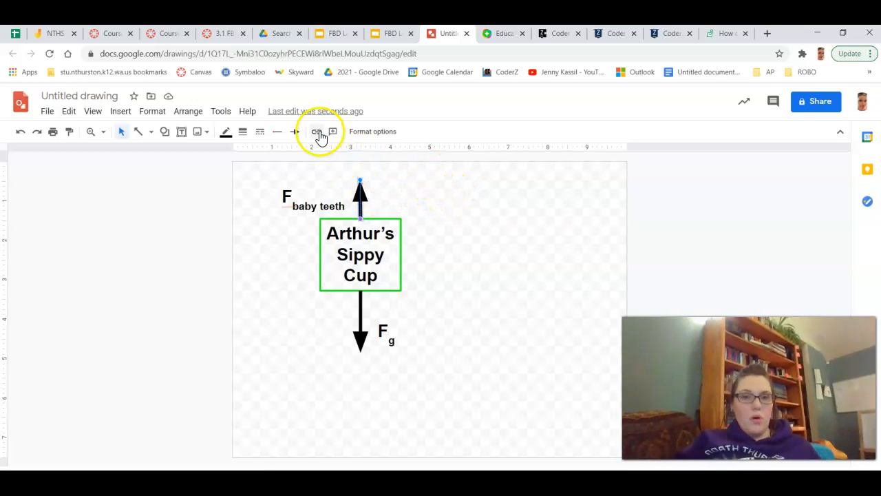
click(296, 132)
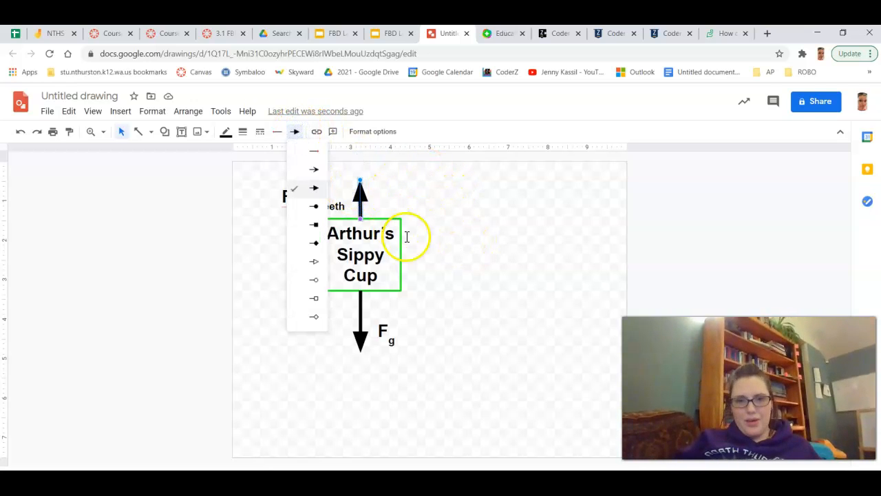
Step: Draw a short vertical arrow pointing up just right of the sippy cup box, styled like the other force arrows
click(146, 132)
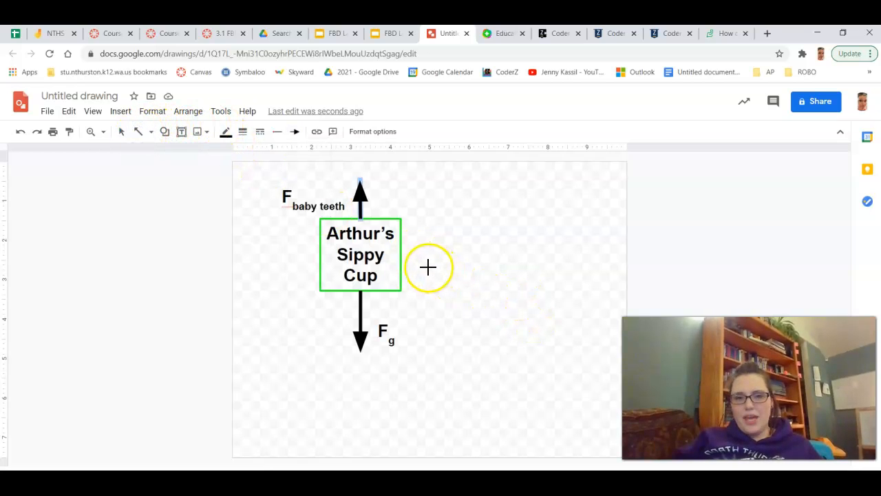
drag(418, 264, 416, 233)
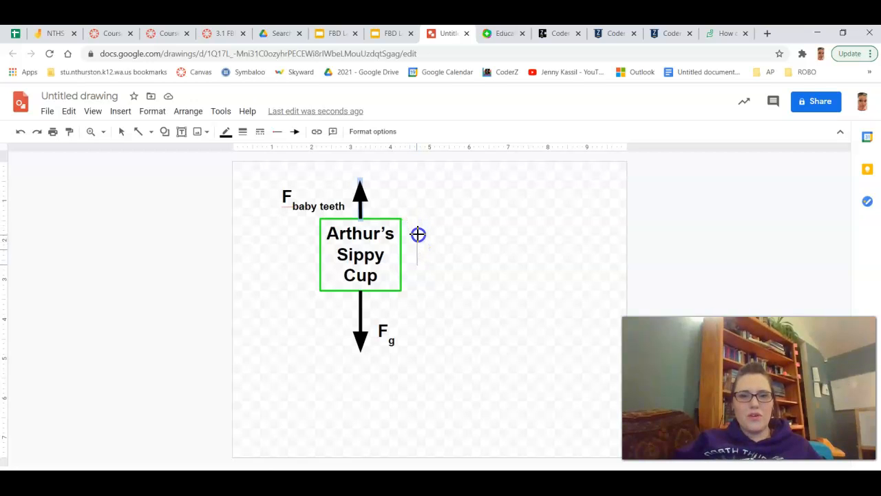
drag(417, 240, 415, 238)
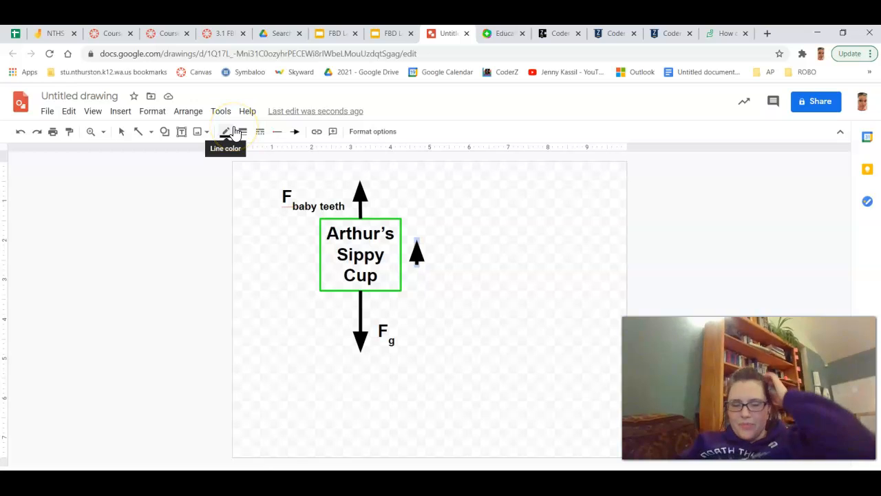
Step: Add a text box right of the short arrow reading F with the subscript "hand", in bold at font size 32
click(182, 133)
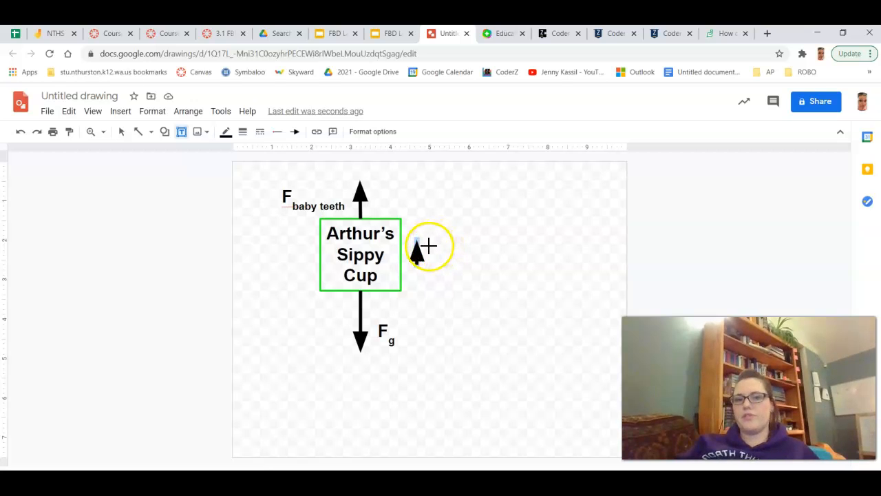
click(436, 241)
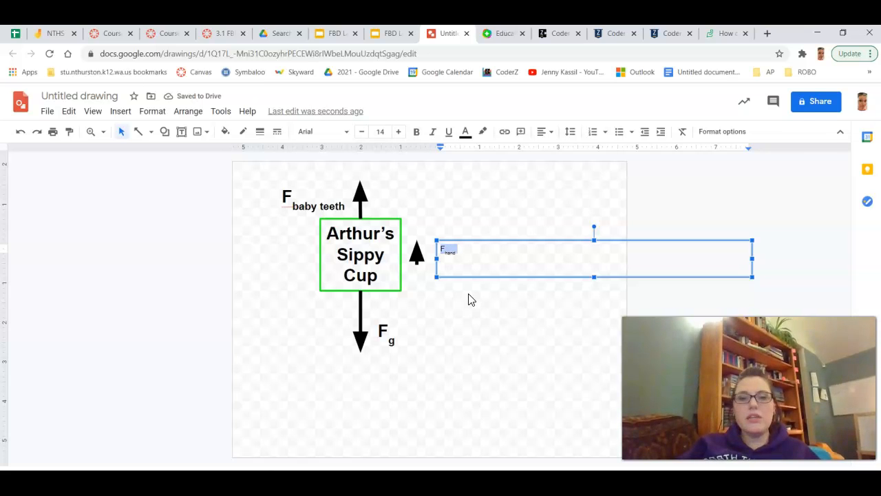
key(ctrl+b)
key(ctrl+shift+period)
key(ctrl+shift+period)
key(ctrl+shift+period)
key(ctrl+shift+period)
key(ctrl+shift+period)
key(ctrl+shift+period)
key(ctrl+shift+period)
key(ctrl+shift+period)
key(ctrl+shift+period)
key(ctrl+shift+period)
key(ctrl+shift+period)
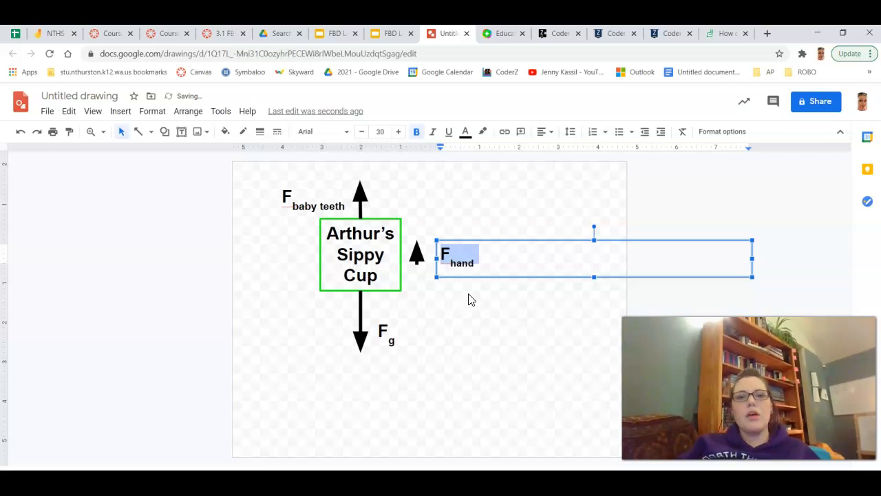
Step: Move the "hand" force label slightly up and left so it sits right beside the short arrow
click(478, 321)
click(448, 245)
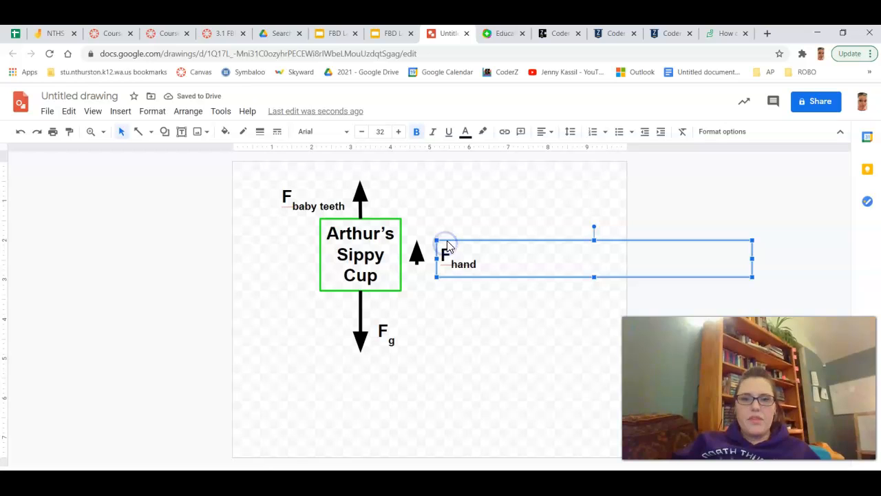
drag(453, 241, 438, 233)
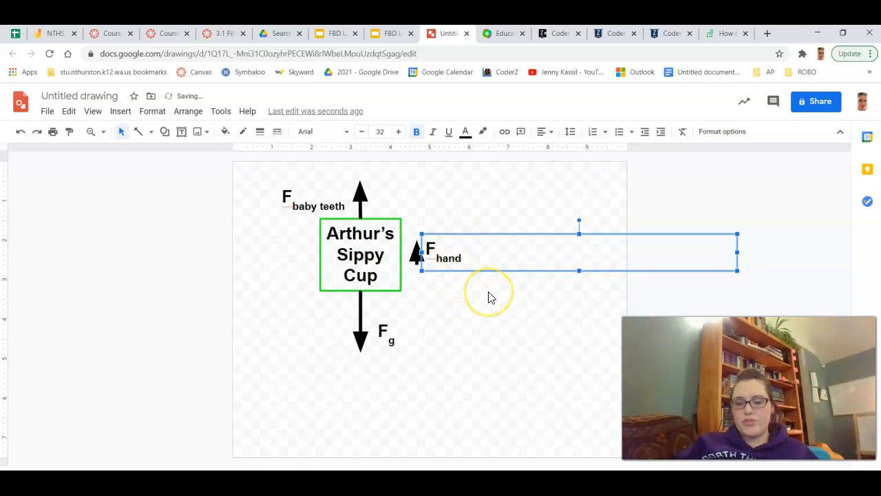
Step: Nudge the "hand" force label right to clear the short arrow and narrow its text box to fit the text
key(Right)
key(Right)
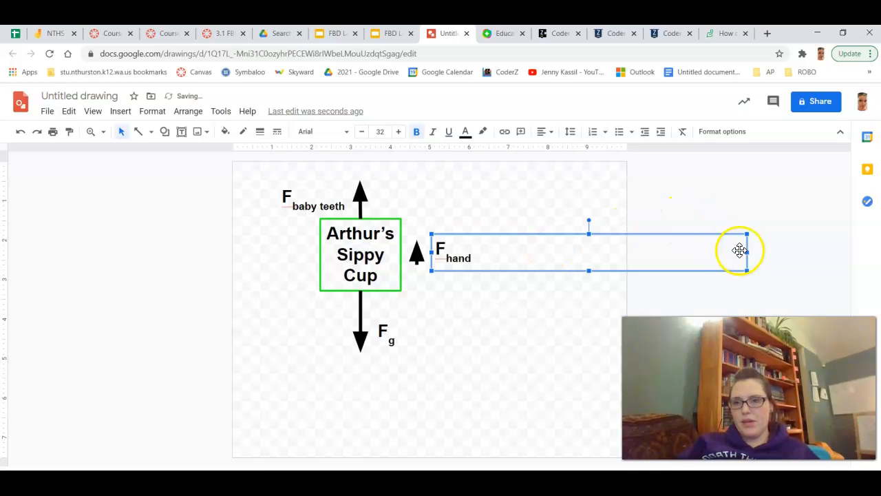
drag(747, 252, 479, 272)
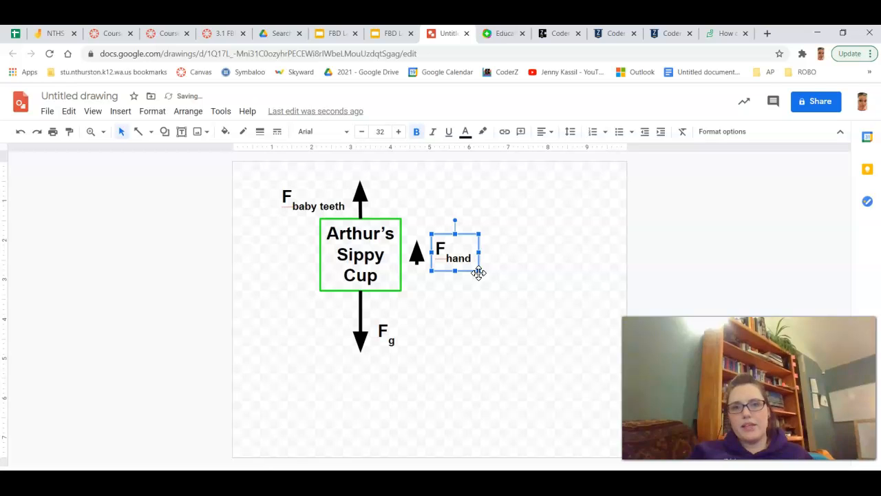
click(124, 134)
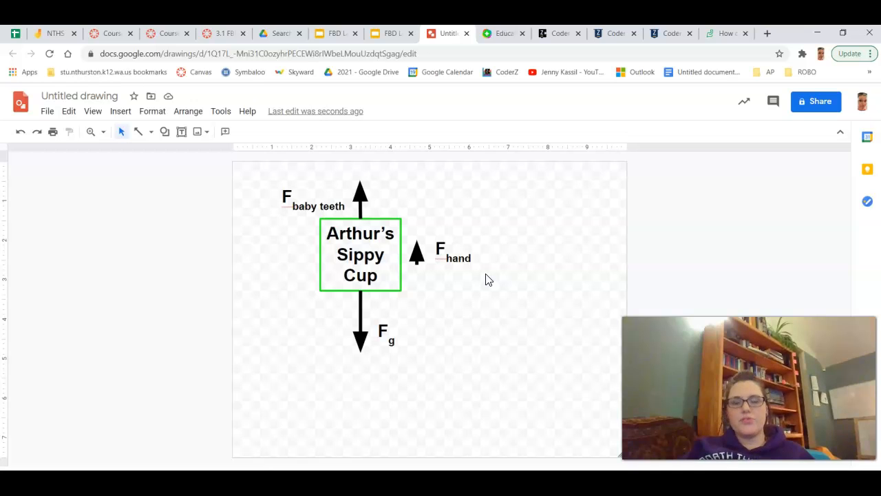
Step: Move the short arrow and its "hand" label together onto the sippy cup box's upper edge, just right of the "baby teeth" arrow
click(406, 262)
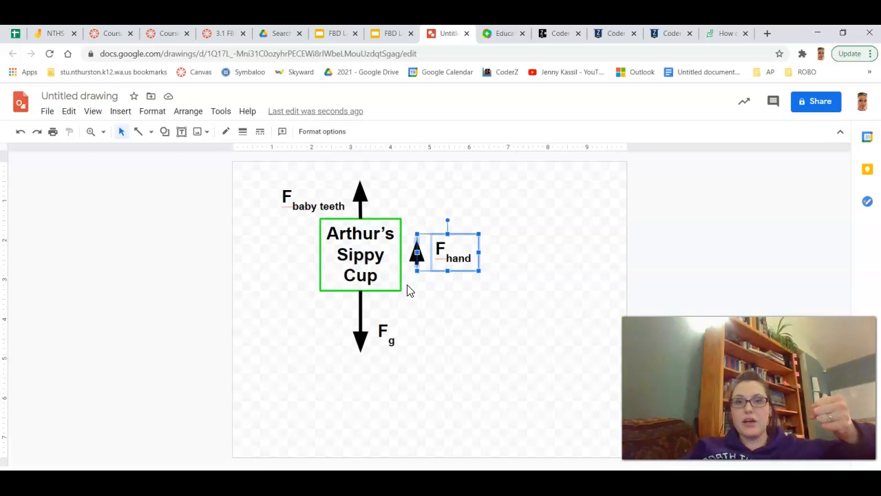
drag(437, 243, 383, 205)
key(Right)
key(Right)
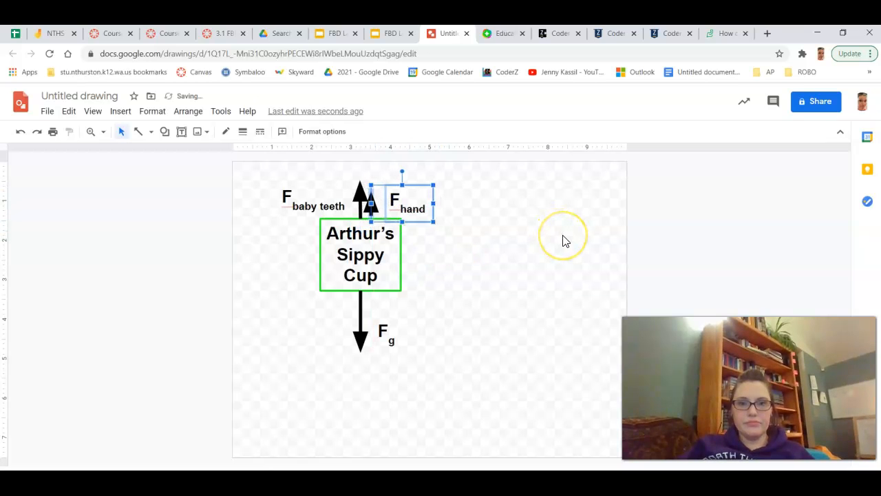
key(Down)
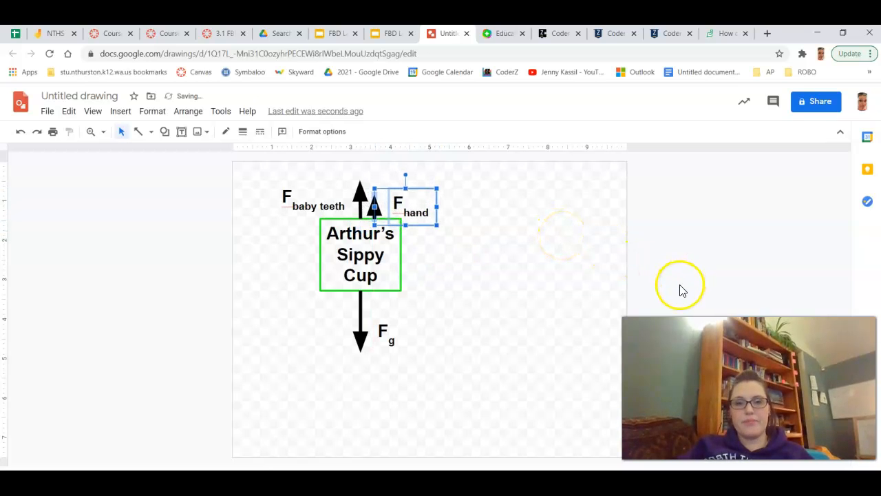
click(645, 272)
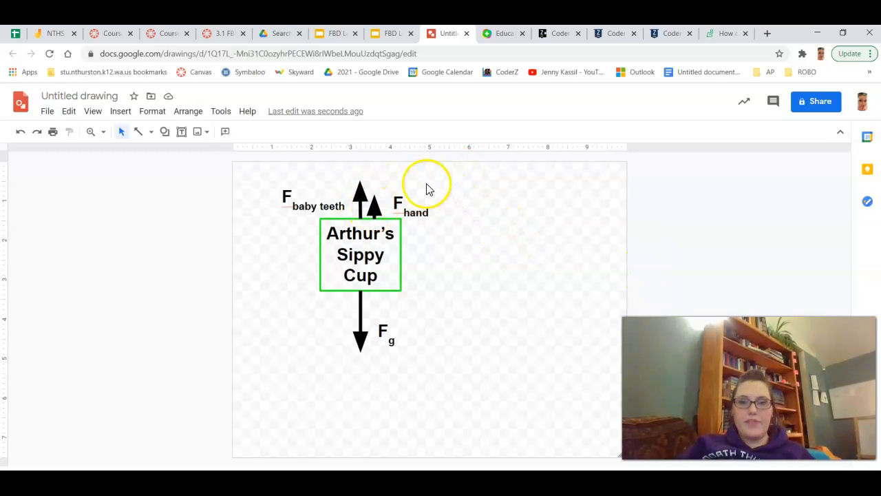
Step: Try stacking the short arrow and its "hand" label on the tip of the "baby teeth" arrow
click(399, 204)
shift+click(376, 202)
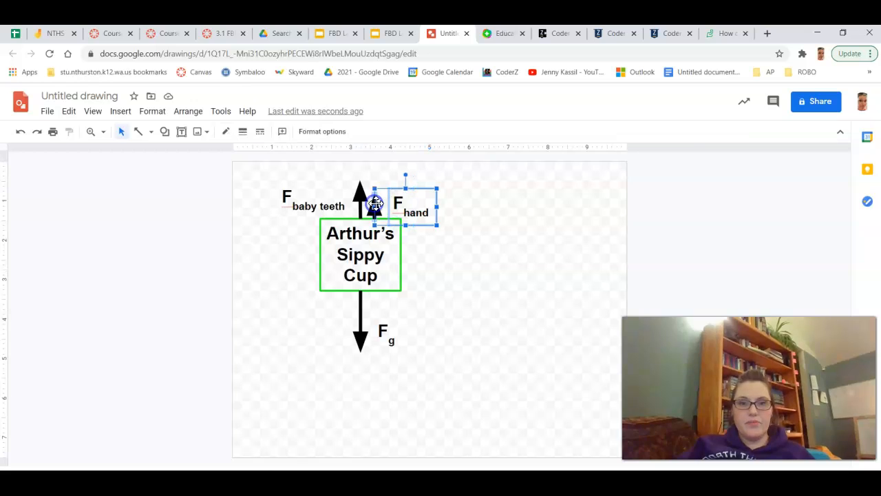
key(Up)
key(Up)
key(Up)
key(Up)
key(Up)
key(Up)
key(Up)
key(Up)
key(Up)
key(Up)
key(Up)
key(Up)
key(Up)
key(Left)
key(Left)
key(Left)
key(Left)
key(Left)
key(Left)
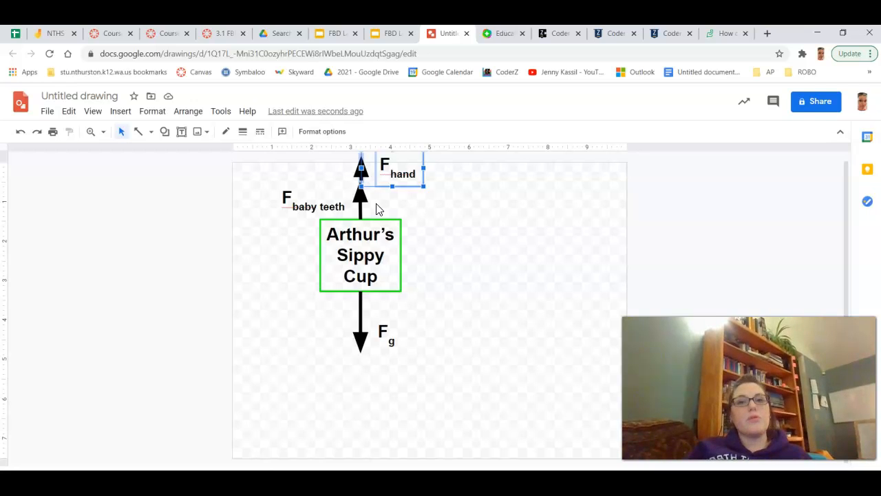
Step: Move the "hand" arrow and label back down onto the box's upper edge, just right of the "baby teeth" arrow
key(Down)
key(Down)
key(Down)
key(Down)
key(Down)
key(Down)
key(Down)
key(Down)
key(Down)
key(Down)
key(Down)
key(Down)
key(Right)
key(Right)
key(Right)
key(Right)
key(Right)
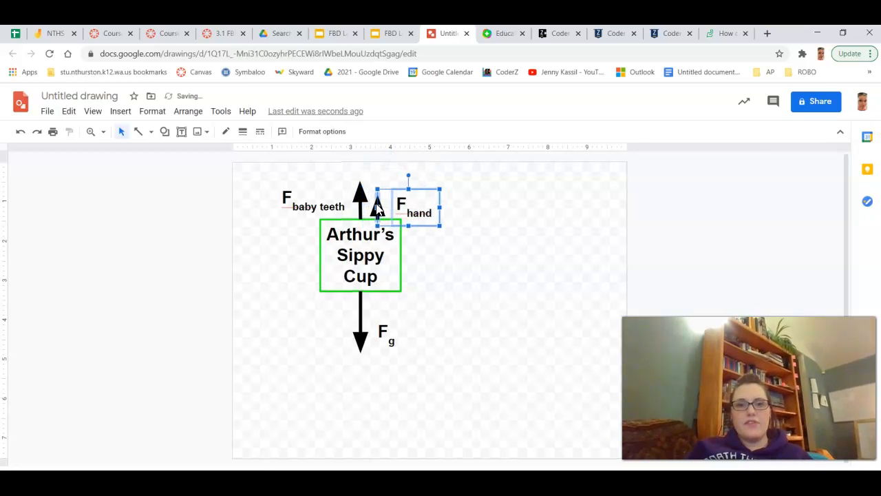
click(480, 247)
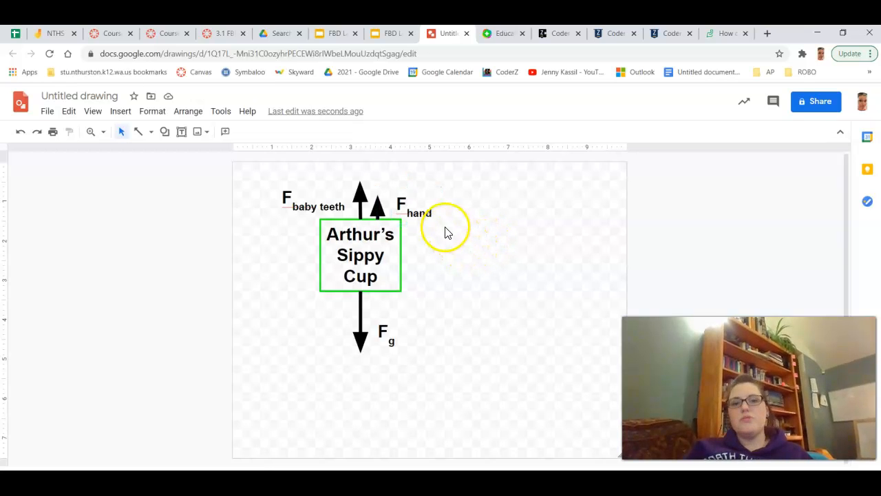
Step: Shift both upward arrows and their labels slightly left together so the pair is roughly centred above the sippy cup box
drag(422, 176, 281, 216)
key(Left)
key(Left)
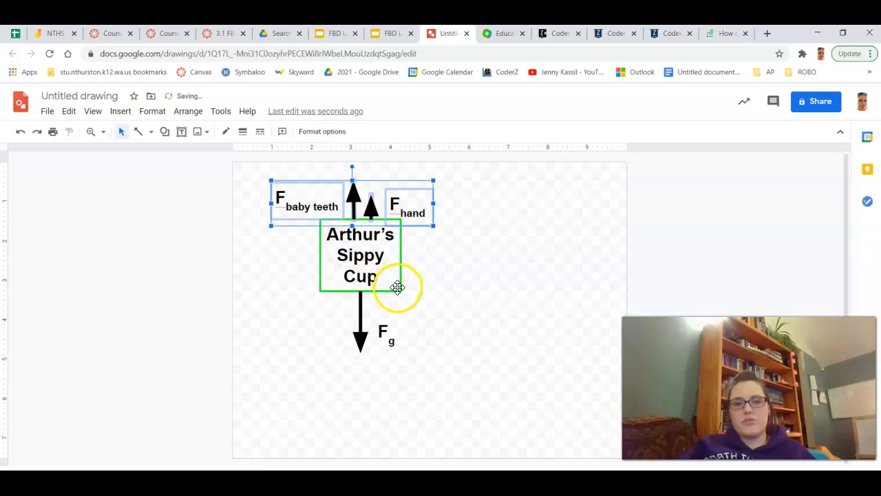
click(490, 275)
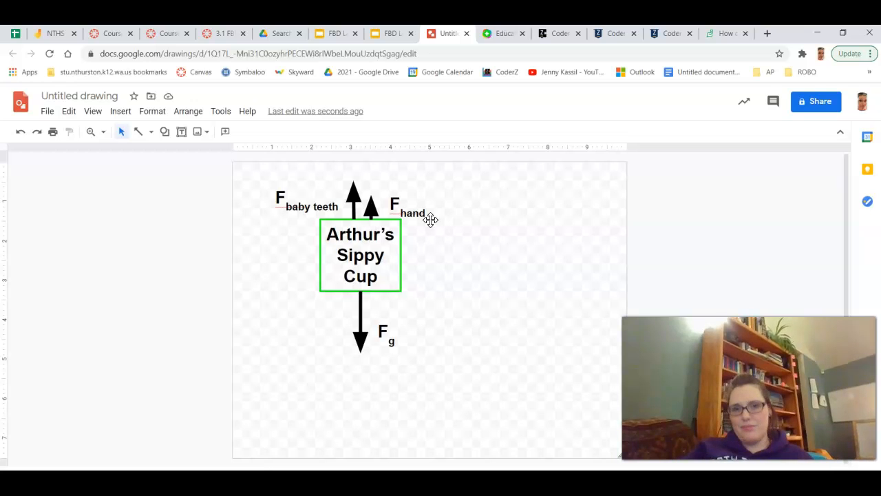
Step: Rename the drawing to the child's first name followed by "FBD"
click(104, 96)
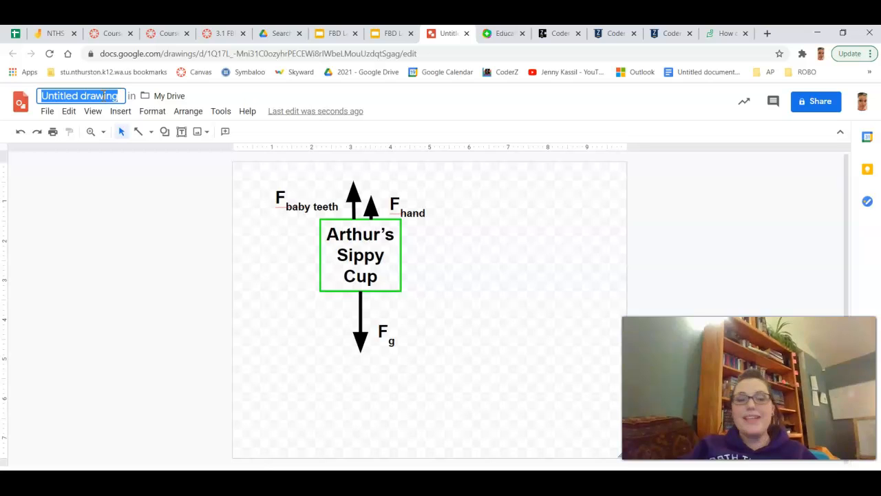
text(Arthur)
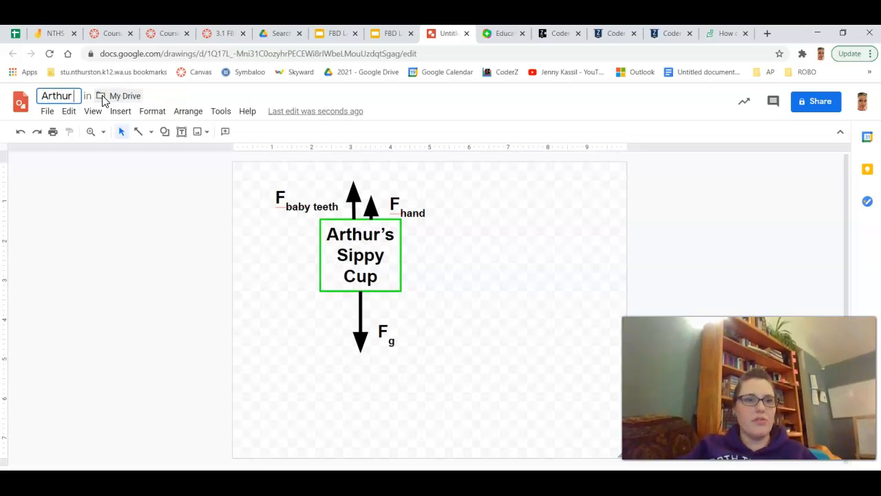
text( FBD)
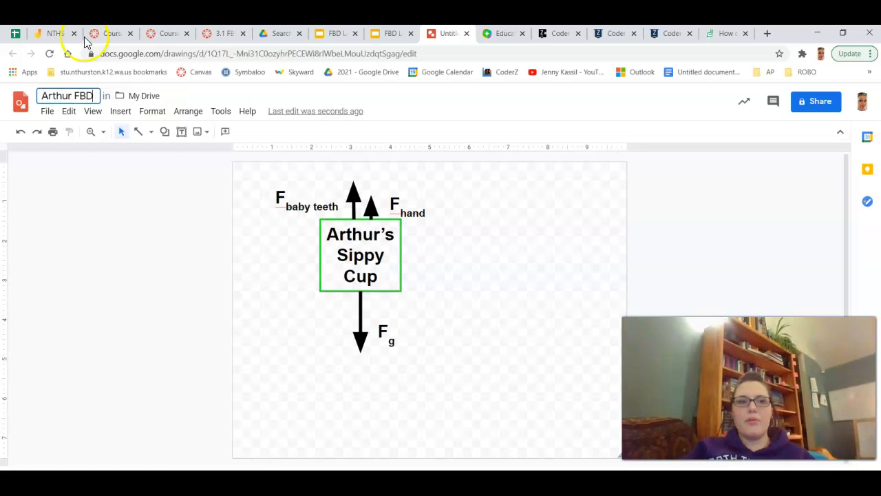
Step: Move the drawing from My Drive into the "Week 11" folder inside "2021 AP Physics"
click(142, 96)
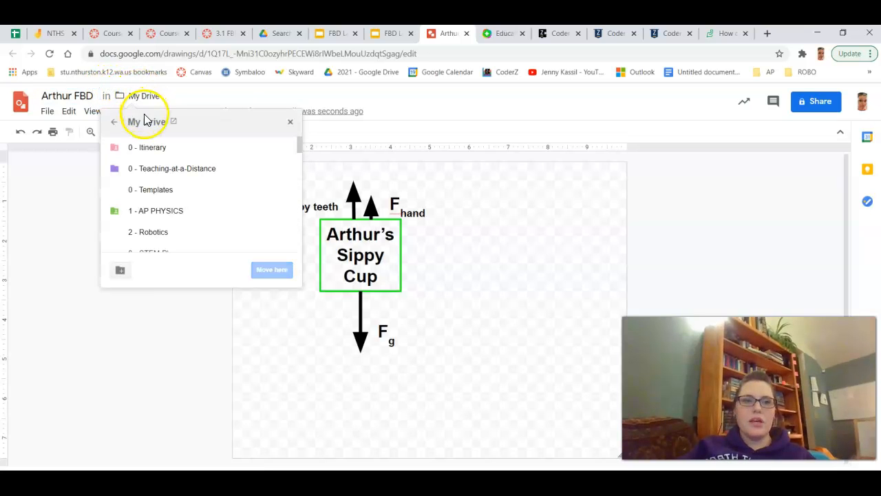
click(114, 122)
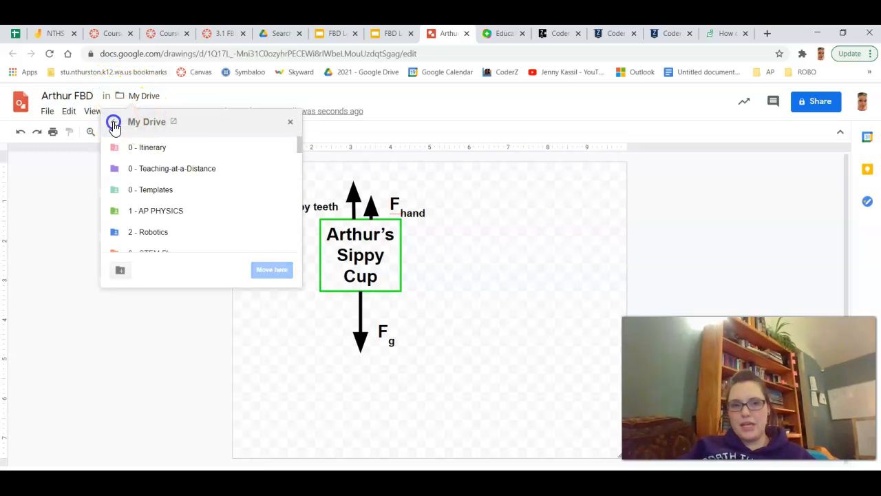
double_click(141, 150)
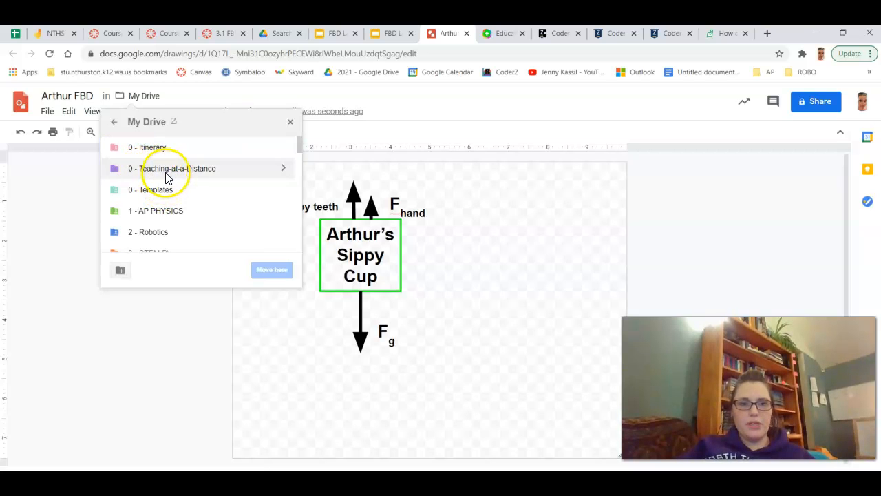
double_click(165, 176)
double_click(156, 168)
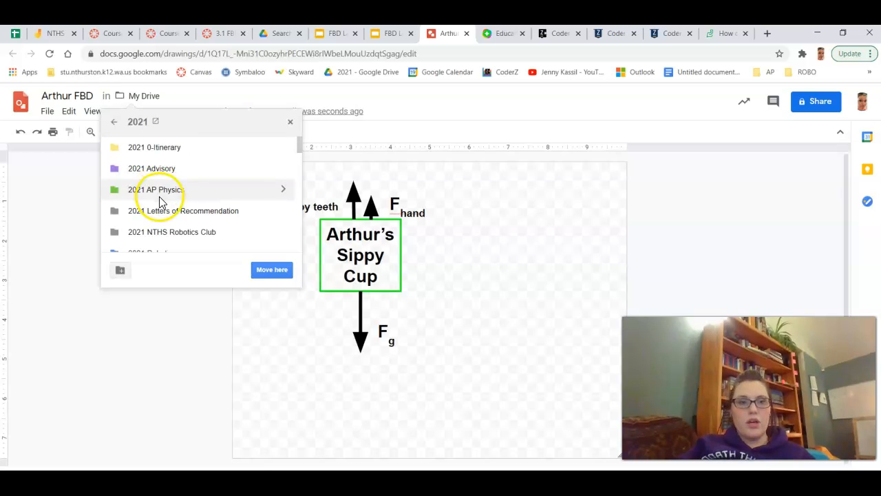
double_click(159, 196)
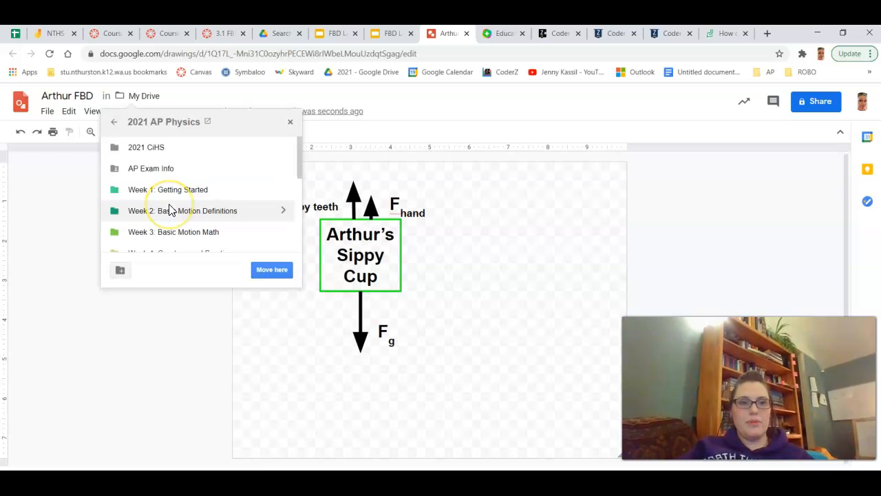
scroll(171, 210, down, 3)
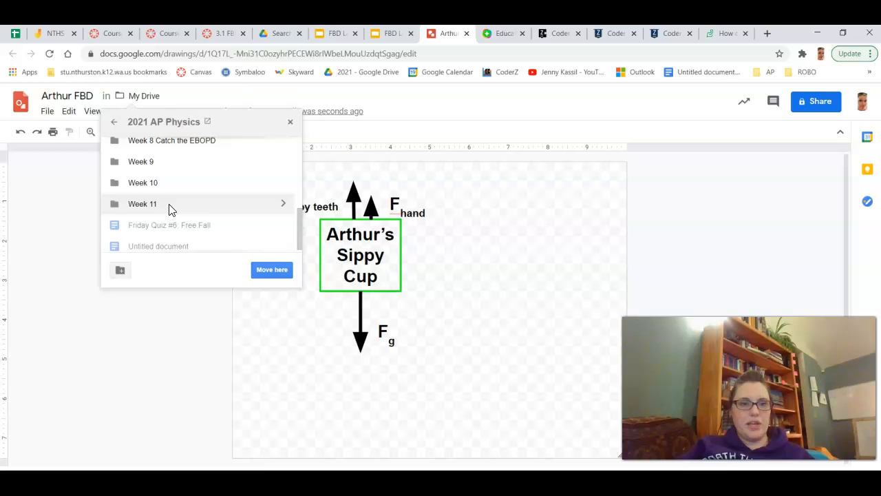
double_click(171, 210)
click(273, 270)
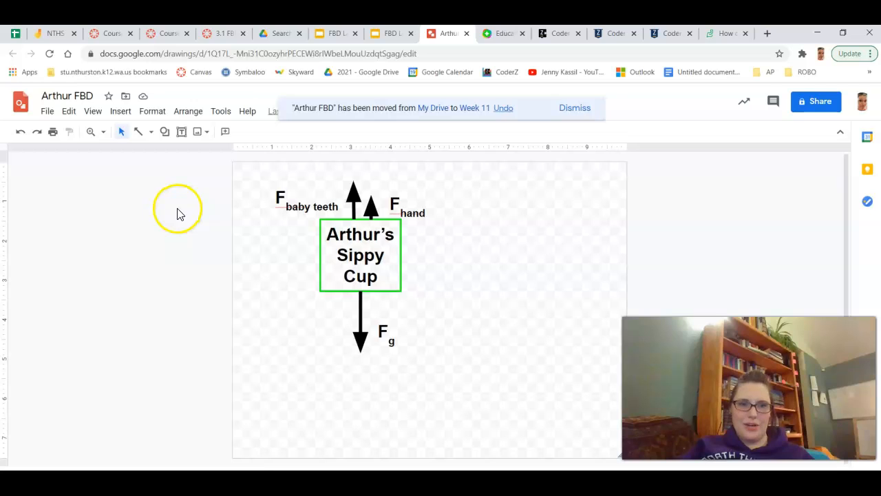
Step: Switch to the FBD Lab Stations presentation and bring up the image insertion options for the Example slide
click(389, 35)
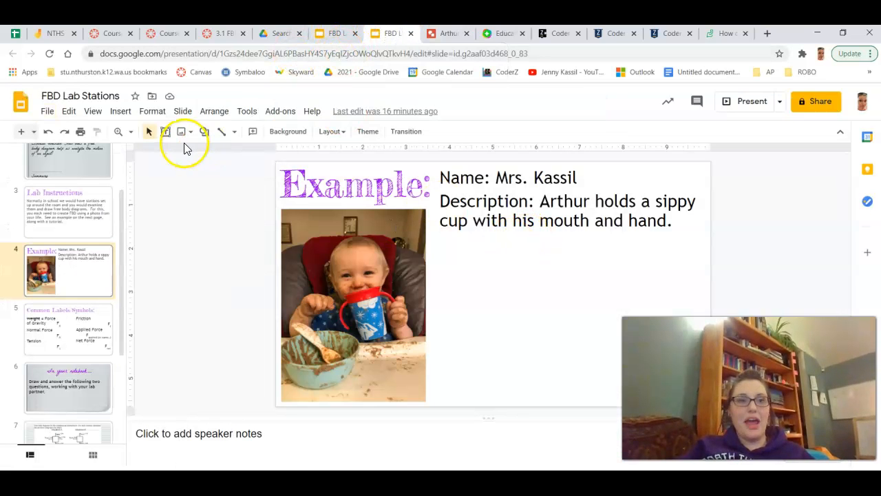
click(122, 111)
mouse_move(147, 138)
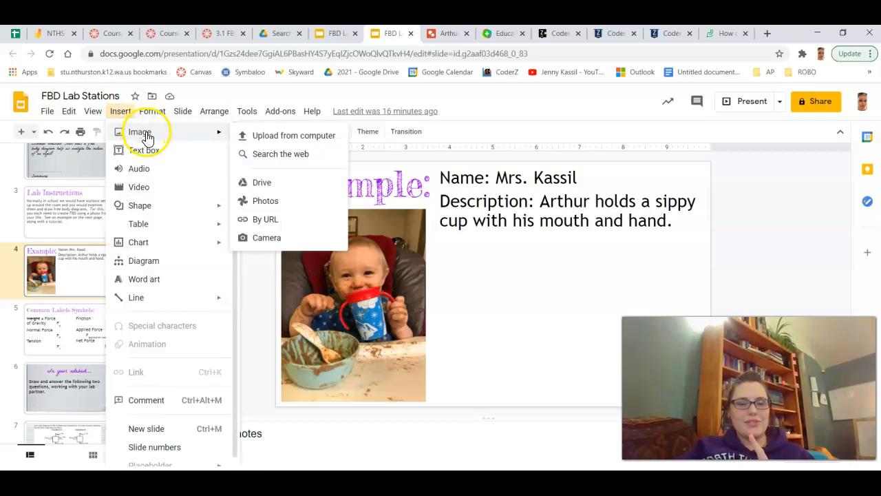